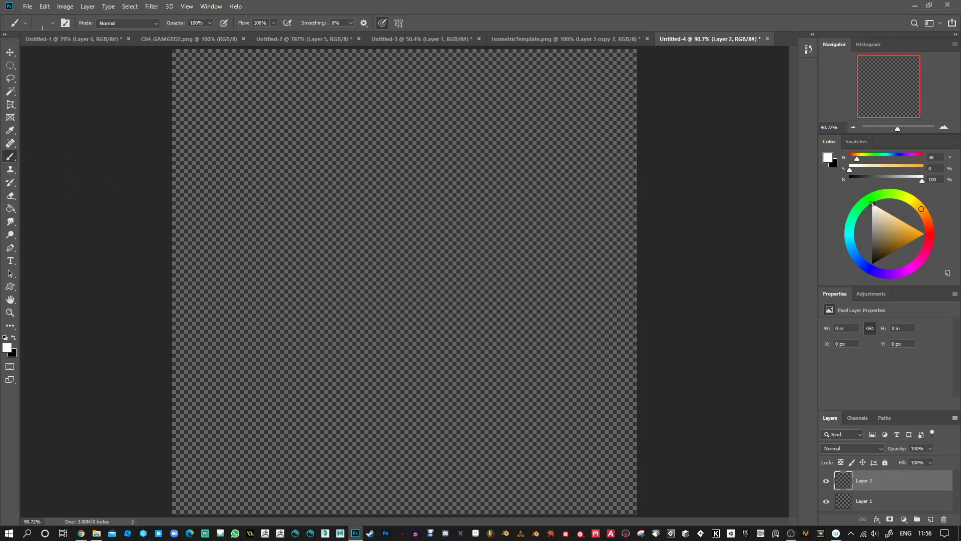
- Set the brush tip to 69 px size and 100% hardness, and adjust its spacing in the brush settings
click(211, 7)
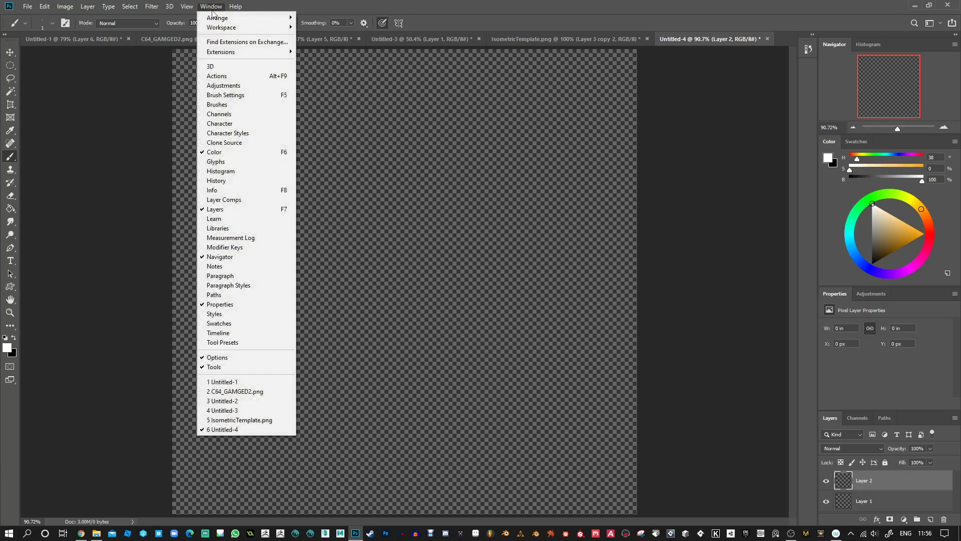
click(218, 99)
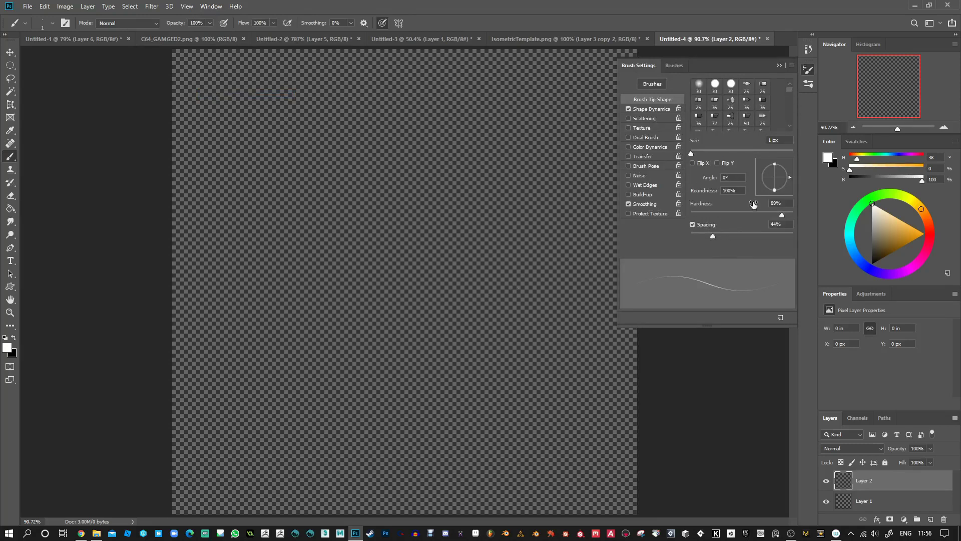
drag(783, 215, 776, 215)
drag(693, 155, 738, 164)
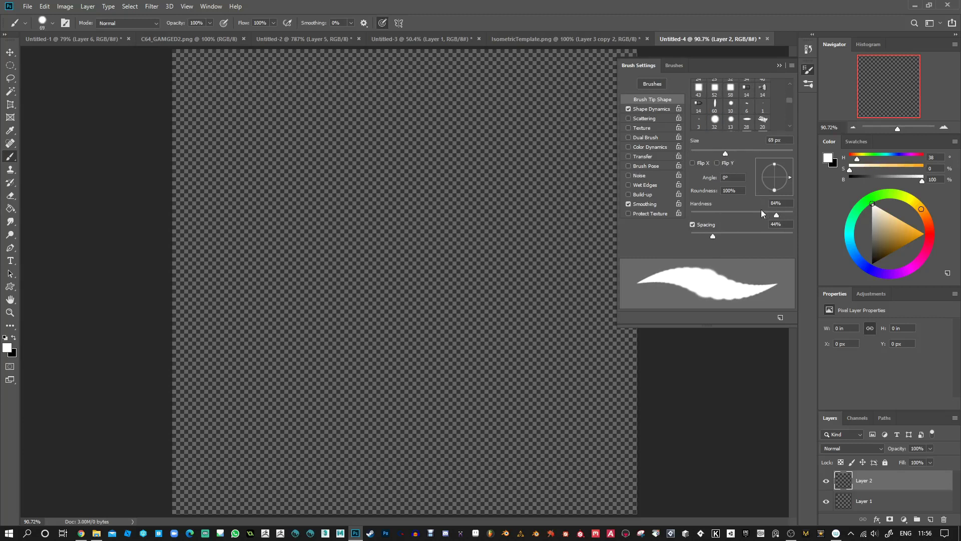
drag(779, 215, 794, 214)
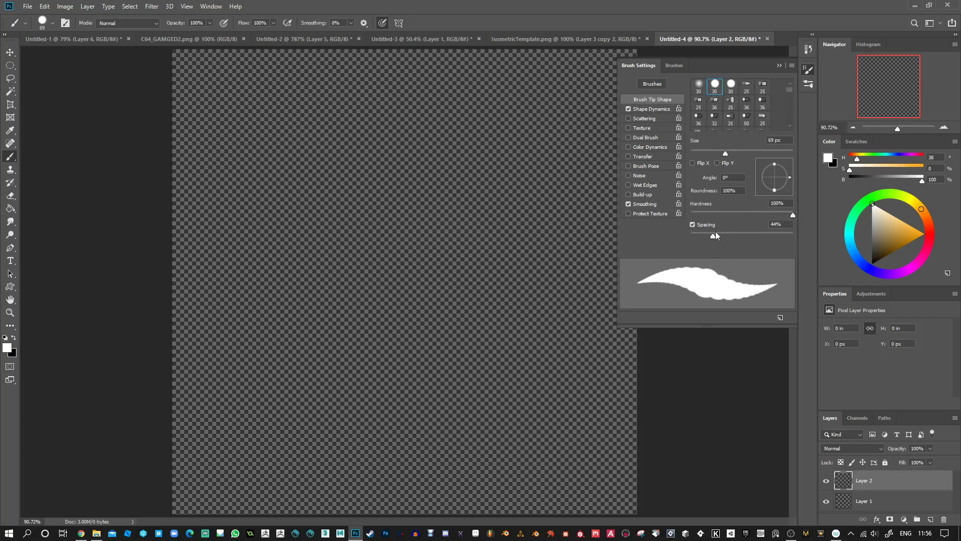
mouse_move(716, 233)
mouse_down()
mouse_move(740, 233)
mouse_move(711, 236)
mouse_up()
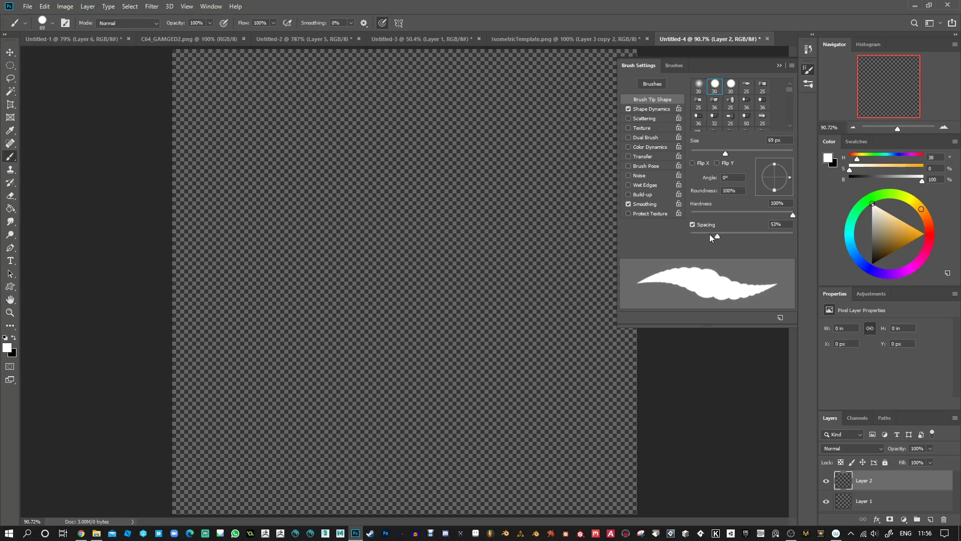
- Give the brush a 32% size jitter and 93% scatter on both axes
click(649, 110)
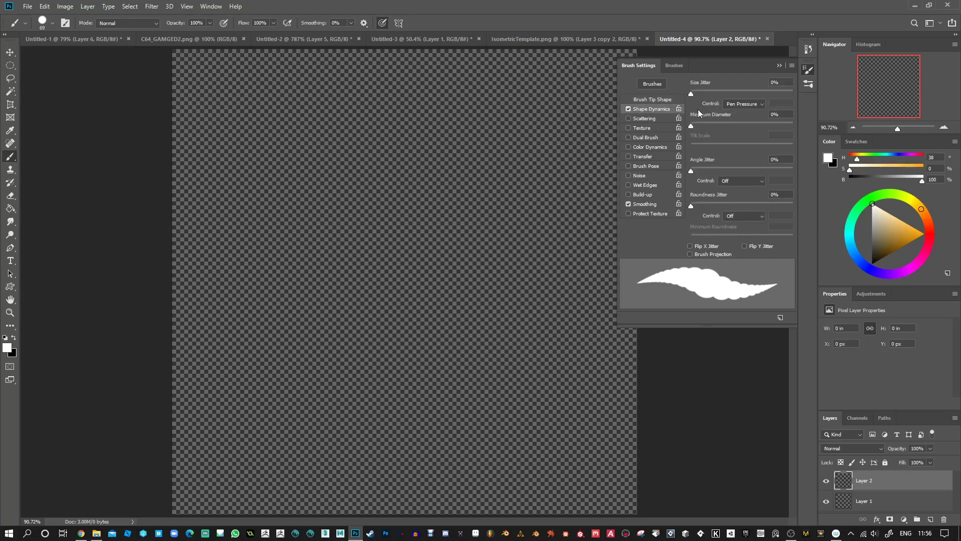
drag(695, 93, 722, 94)
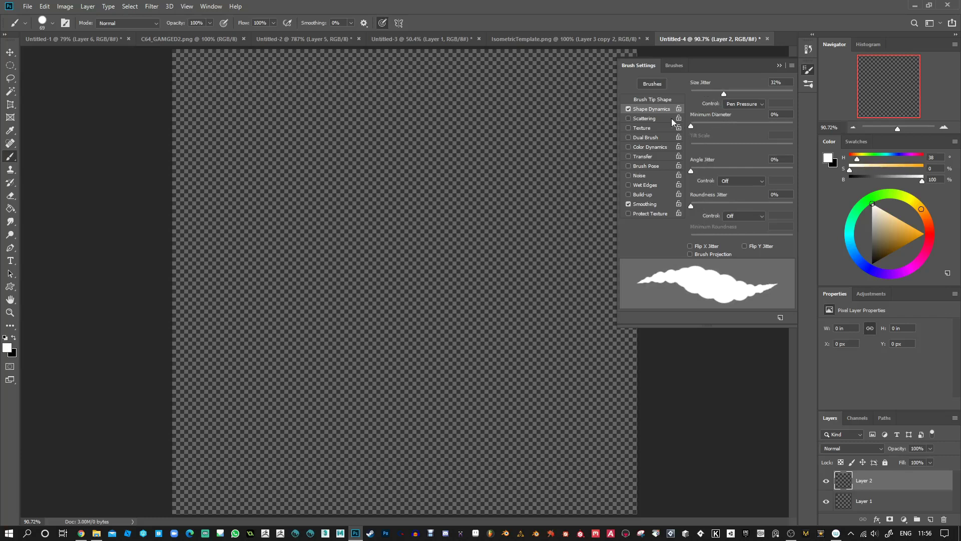
click(644, 118)
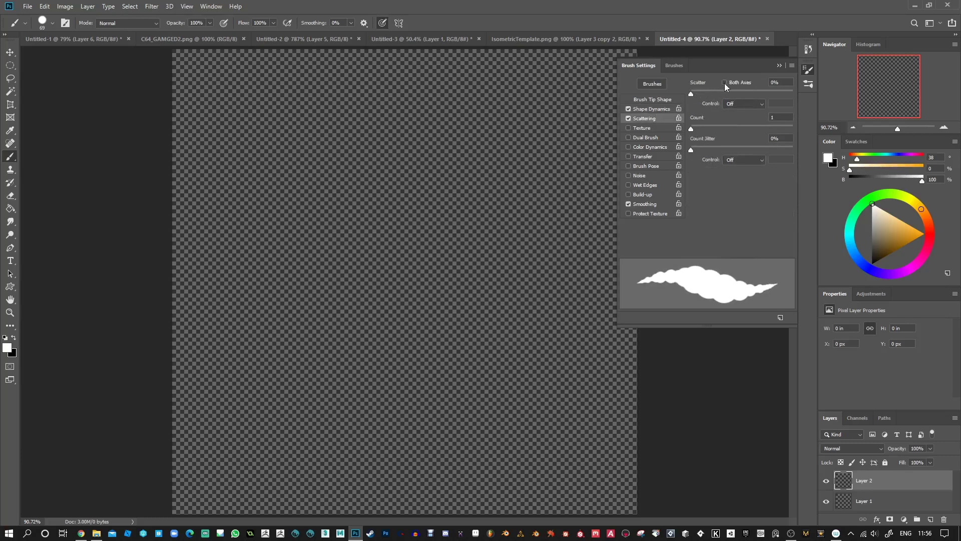
drag(696, 93, 701, 93)
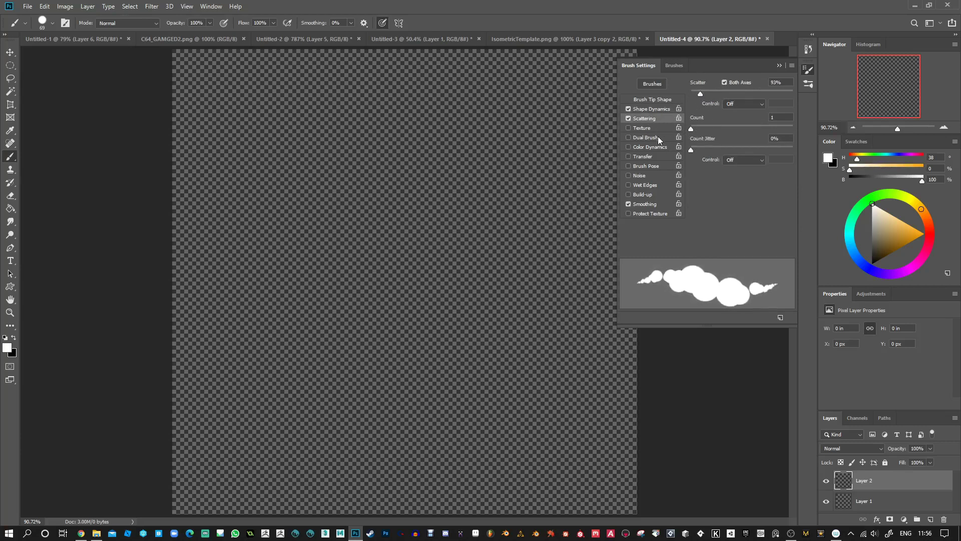
click(780, 66)
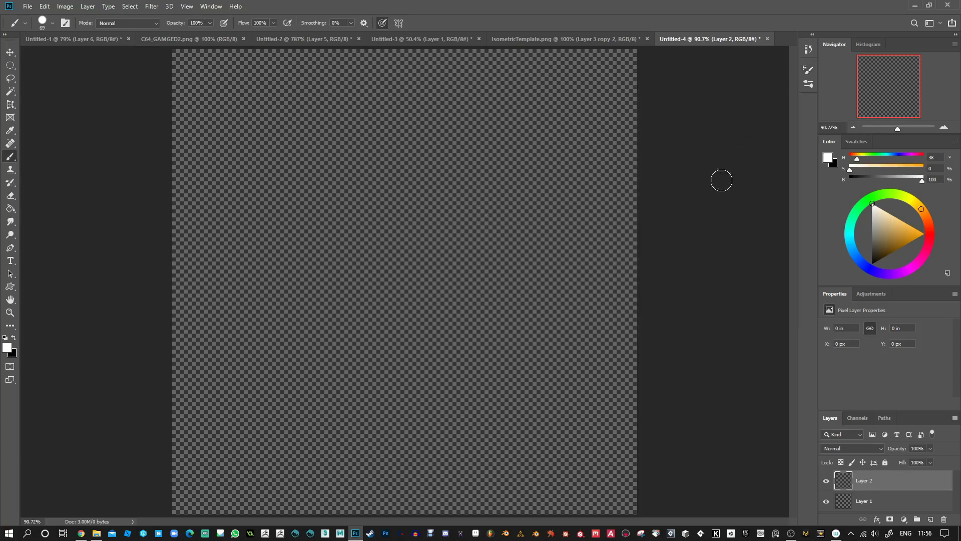
- Paint a solid white cloud about 623 by 227 px in the middle of Layer 2 and lock the layer's transparent pixels
mouse_move(298, 284)
mouse_down()
mouse_move(534, 281)
mouse_move(476, 283)
mouse_move(523, 276)
mouse_move(472, 260)
mouse_move(444, 267)
mouse_move(456, 238)
mouse_move(442, 225)
mouse_move(420, 274)
mouse_move(426, 265)
mouse_move(302, 280)
mouse_move(394, 251)
mouse_move(408, 225)
mouse_move(394, 254)
mouse_move(411, 211)
mouse_move(393, 240)
mouse_move(428, 208)
mouse_move(453, 236)
mouse_move(439, 226)
mouse_move(463, 230)
mouse_move(444, 207)
mouse_move(426, 208)
mouse_move(415, 213)
mouse_move(502, 268)
mouse_move(540, 279)
mouse_move(377, 285)
mouse_move(555, 279)
mouse_move(345, 289)
mouse_move(335, 279)
mouse_move(459, 276)
mouse_move(498, 236)
mouse_move(489, 240)
mouse_move(536, 272)
mouse_move(465, 259)
mouse_up()
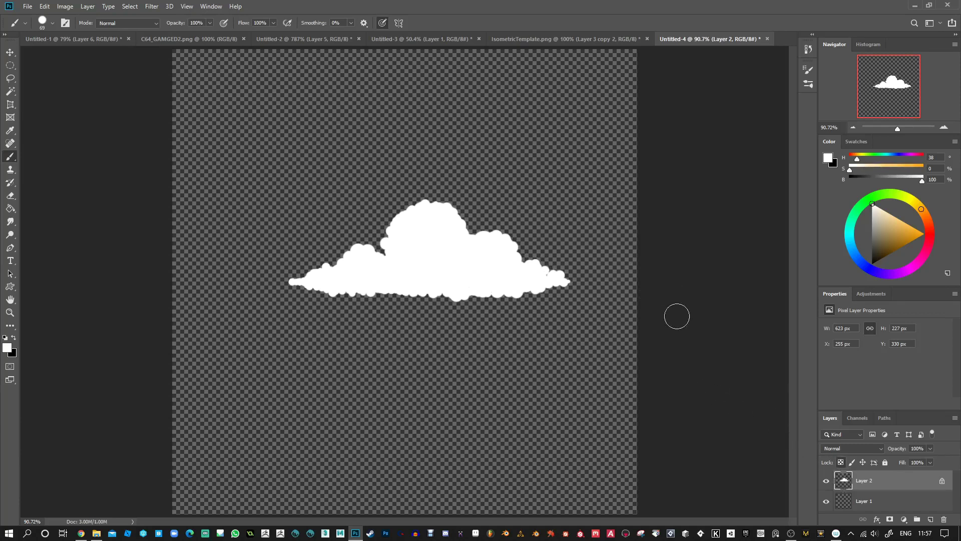
- Paint a light cyan border (H 179, S 46, B 100) along the cloud's top edges and the right part of its underside
click(849, 233)
drag(893, 232, 894, 215)
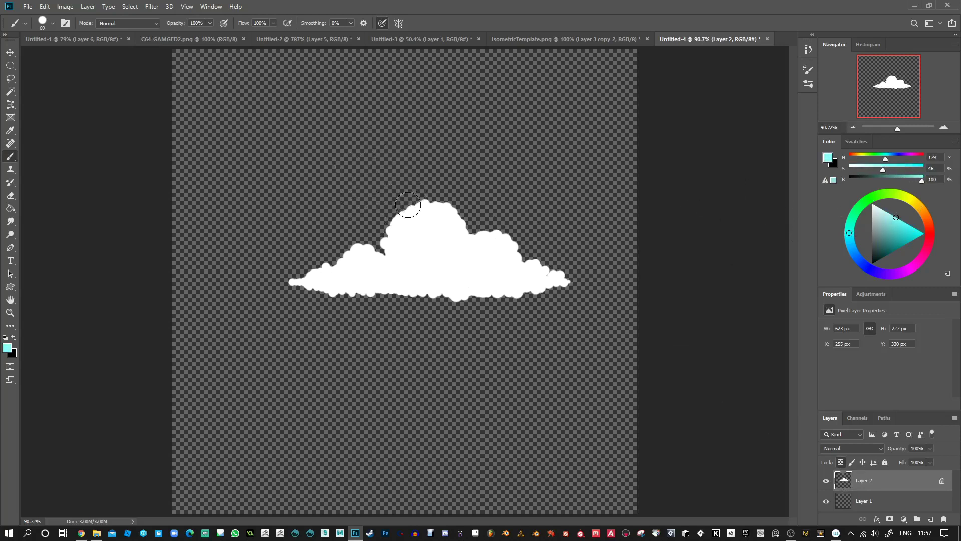
mouse_move(409, 205)
mouse_down()
mouse_move(387, 256)
mouse_move(388, 243)
mouse_move(385, 254)
mouse_move(362, 242)
mouse_move(338, 269)
mouse_move(331, 262)
mouse_move(281, 292)
mouse_up()
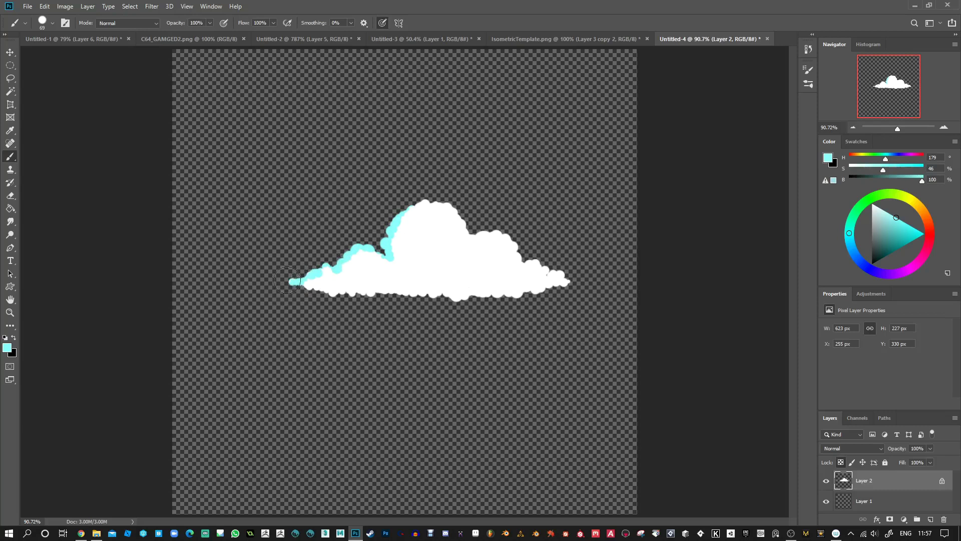
mouse_move(379, 248)
mouse_down()
mouse_move(405, 204)
mouse_move(399, 212)
mouse_move(442, 195)
mouse_move(418, 202)
mouse_move(467, 212)
mouse_move(453, 198)
mouse_move(474, 233)
mouse_move(507, 231)
mouse_move(471, 240)
mouse_move(511, 242)
mouse_move(521, 264)
mouse_move(542, 258)
mouse_move(568, 278)
mouse_move(544, 262)
mouse_move(569, 290)
mouse_move(485, 304)
mouse_up()
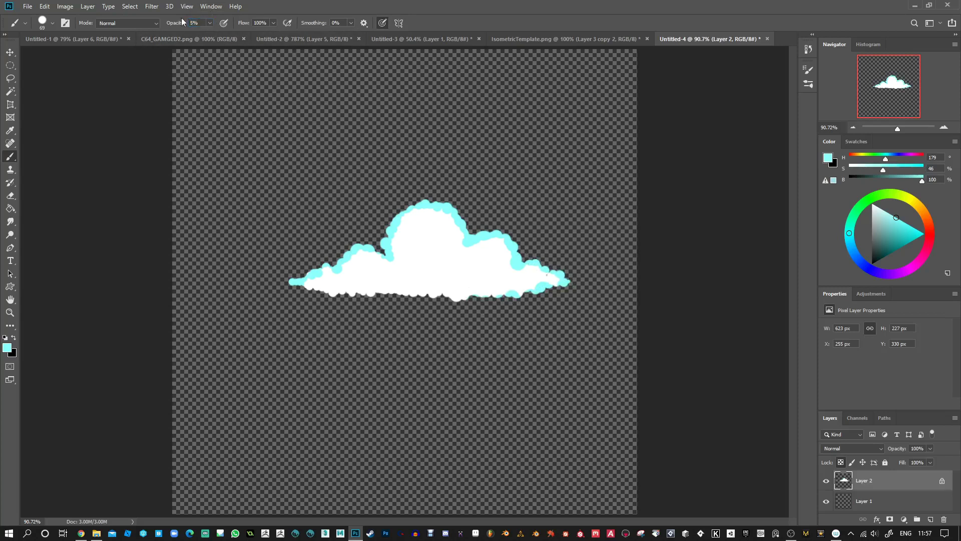
- Lower the brush opacity to 50% and paint a softer cyan band inside the cloud's border and along its base
click(198, 22)
key(Return)
mouse_move(398, 241)
mouse_down()
mouse_move(395, 260)
mouse_move(400, 224)
mouse_move(418, 211)
mouse_move(447, 218)
mouse_move(463, 240)
mouse_move(450, 213)
mouse_move(436, 210)
mouse_move(397, 237)
mouse_move(410, 216)
mouse_move(395, 263)
mouse_move(363, 251)
mouse_move(344, 272)
mouse_move(308, 281)
mouse_up()
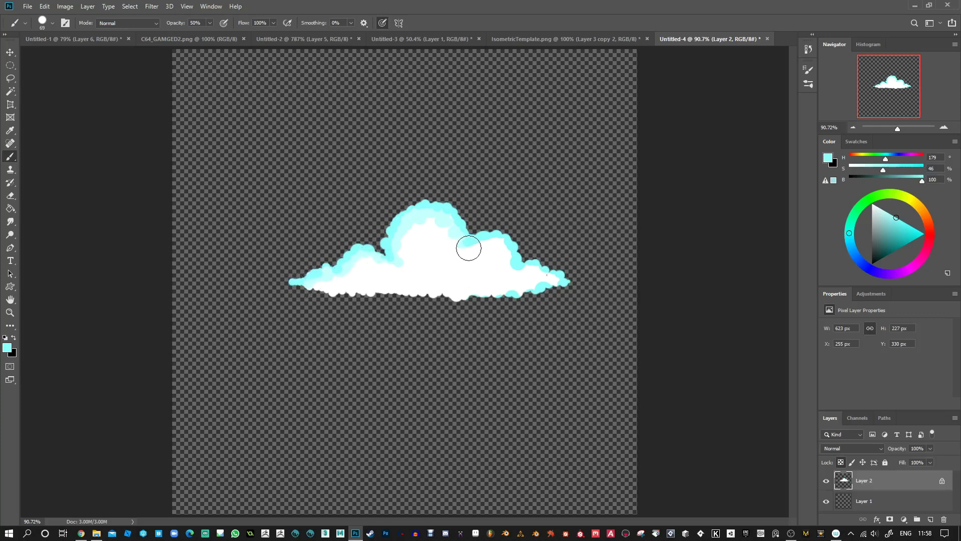
mouse_move(494, 239)
mouse_down()
mouse_move(514, 269)
mouse_move(503, 235)
mouse_move(520, 265)
mouse_move(560, 284)
mouse_move(554, 294)
mouse_move(353, 296)
mouse_move(315, 284)
mouse_move(480, 293)
mouse_move(463, 299)
mouse_move(558, 287)
mouse_up()
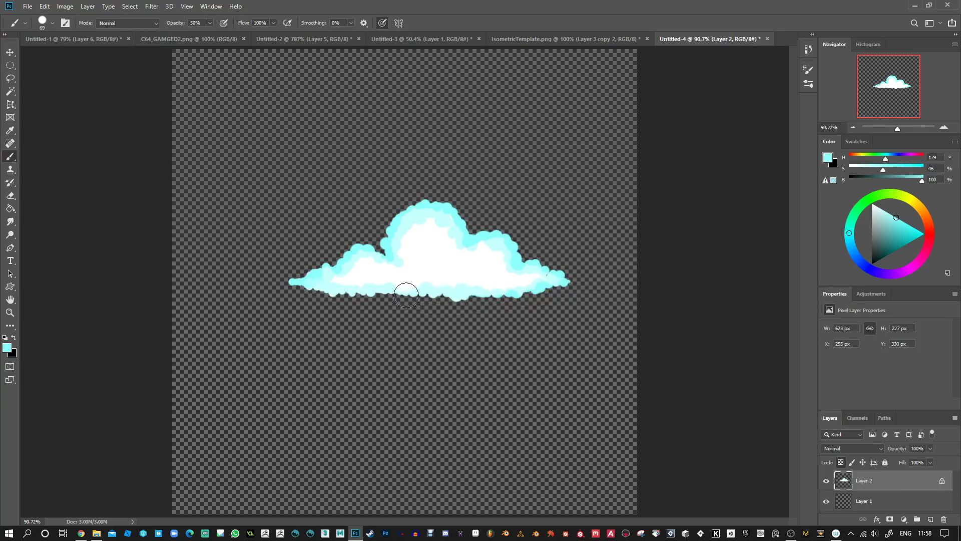
mouse_move(406, 295)
mouse_down()
mouse_move(317, 292)
mouse_move(533, 294)
mouse_up()
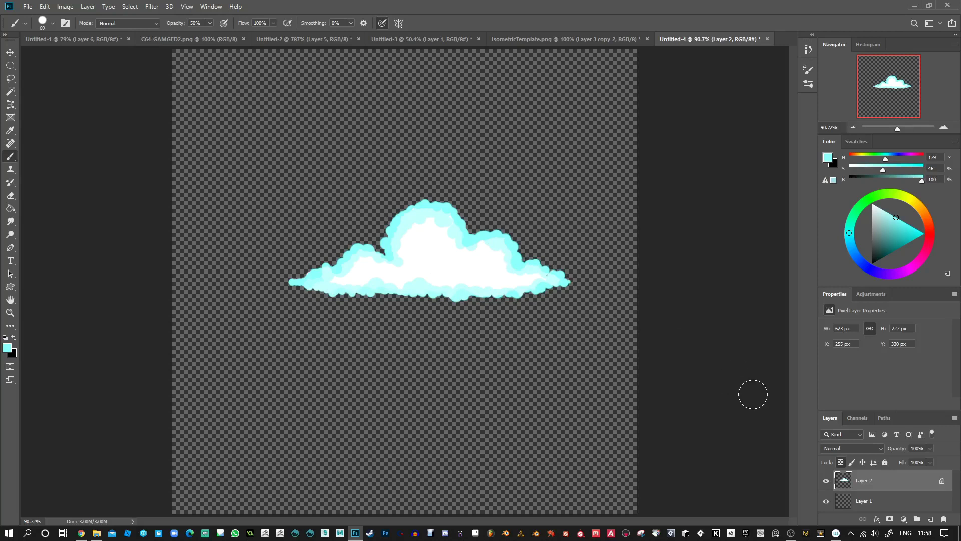
- Unlock Layer 2, select the cloud with a rectangular marquee and move it about 45 px left and 134 px up
click(942, 482)
click(10, 65)
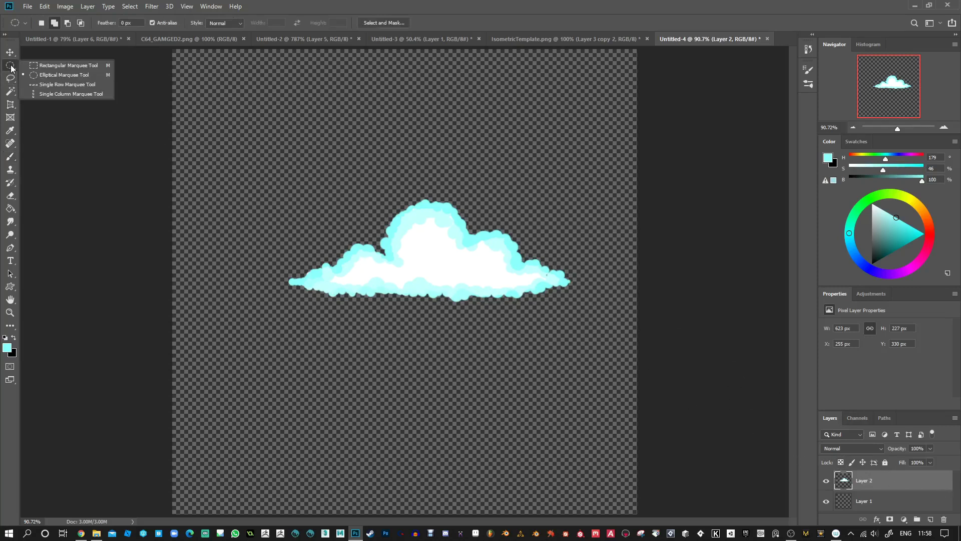
click(50, 64)
drag(259, 176, 588, 320)
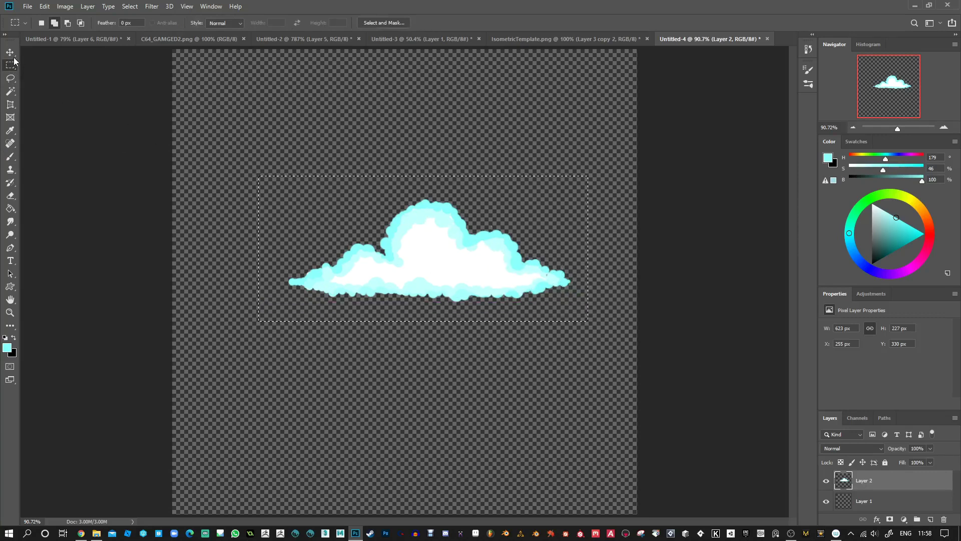
key(v)
drag(441, 259, 419, 201)
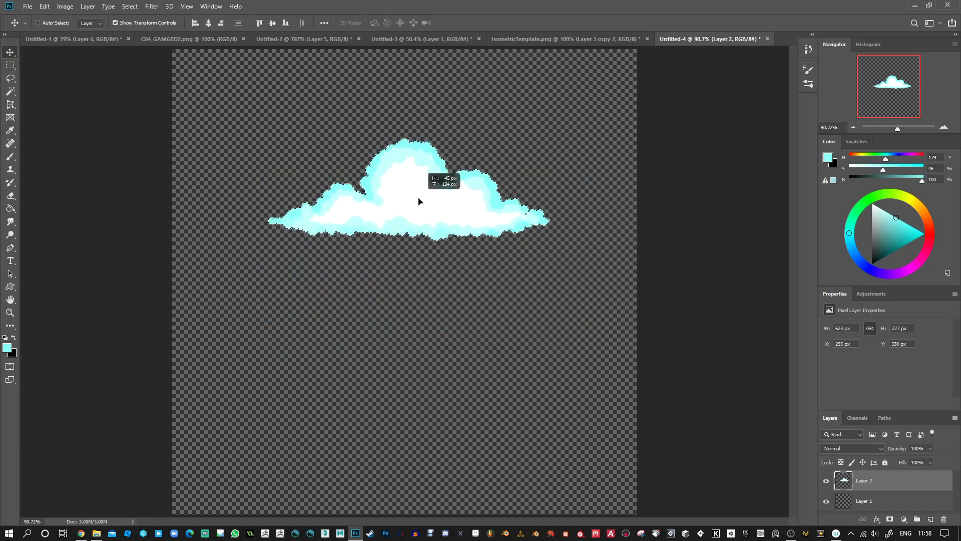
- Scale the cloud down to about 417 by 152 px and place a duplicate of it below the original
key(ctrl+t)
drag(538, 231, 444, 197)
key(Return)
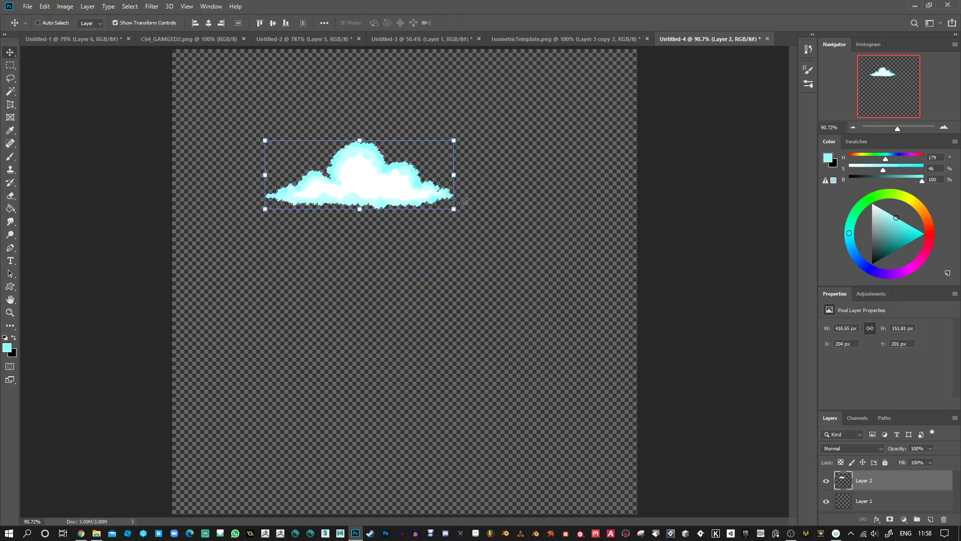
drag(344, 181, 320, 223)
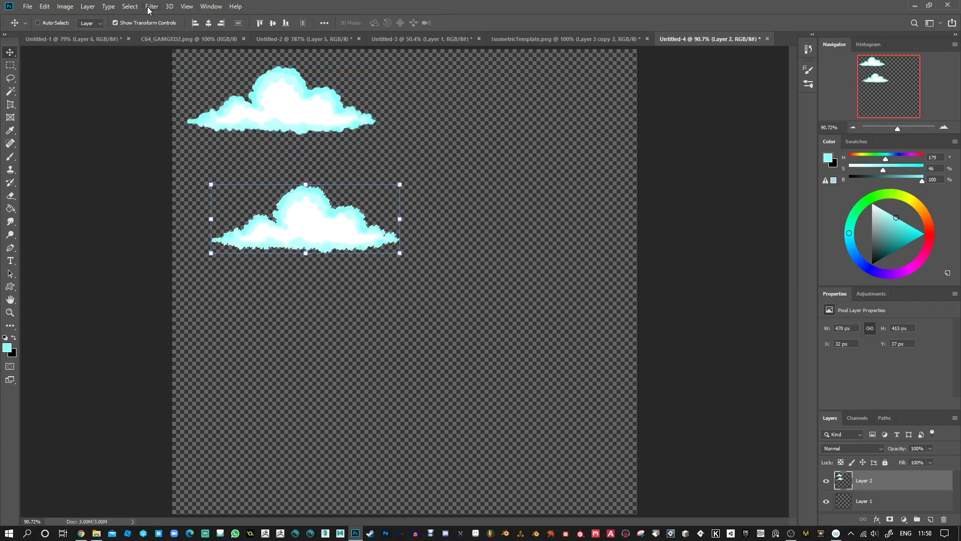
click(151, 7)
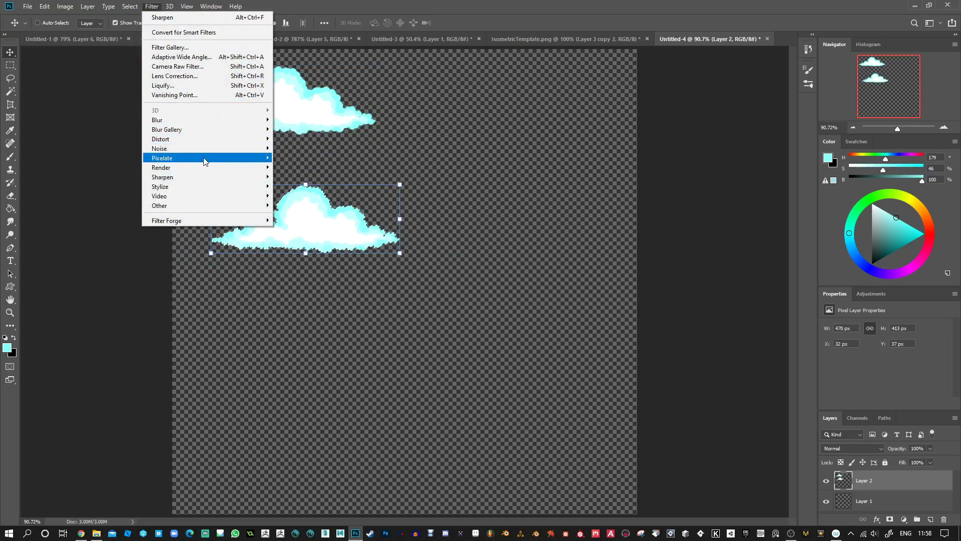
mouse_move(206, 159)
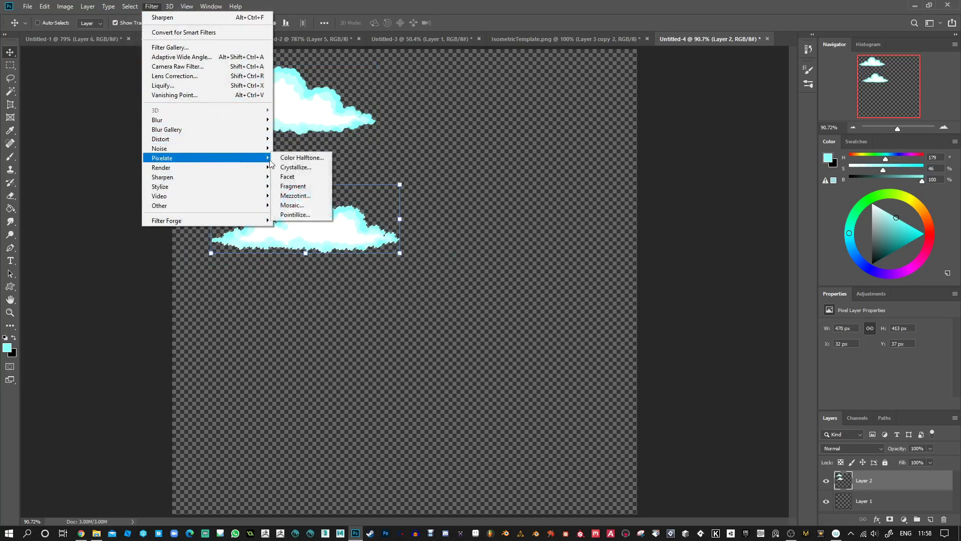
click(294, 205)
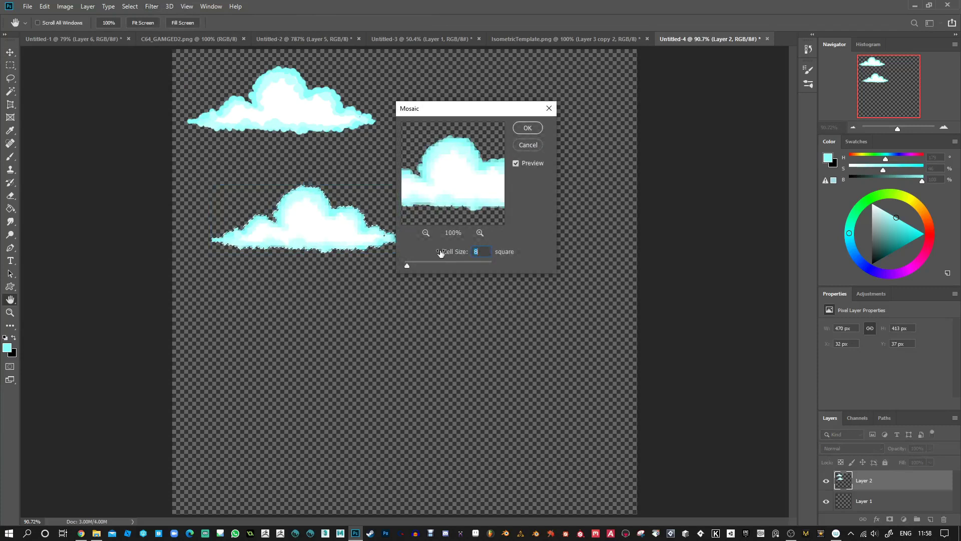
click(527, 145)
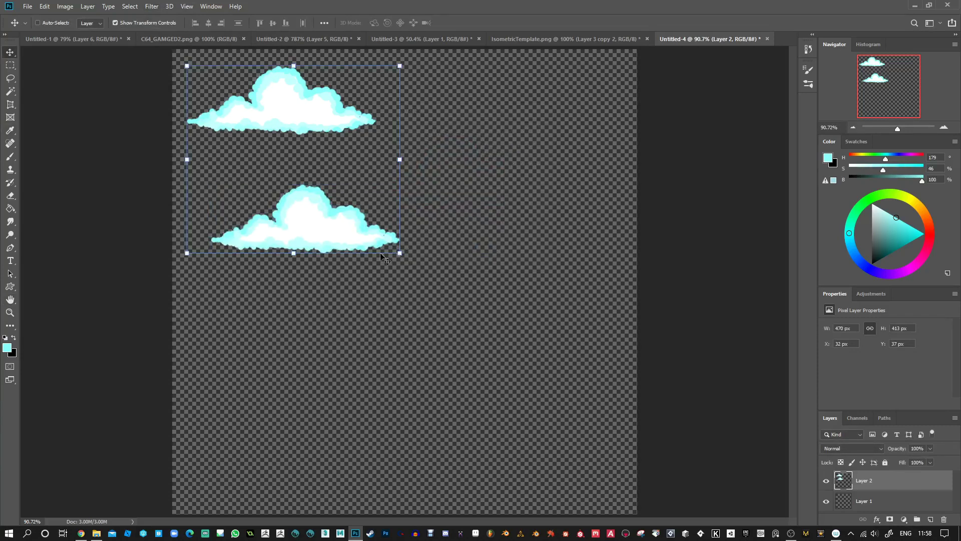
- Cut the lower cloud out of Layer 2 and paste it in place on a new layer
key(m)
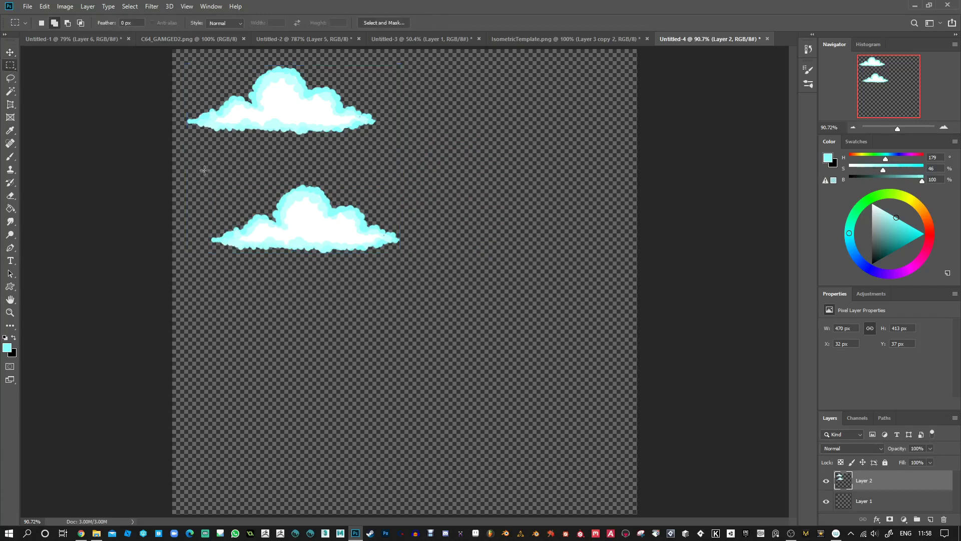
drag(204, 170, 431, 266)
key(ctrl+x)
key(ctrl+v)
- Pixelate the lower cloud with the Mosaic filter at a cell size of 4
click(152, 7)
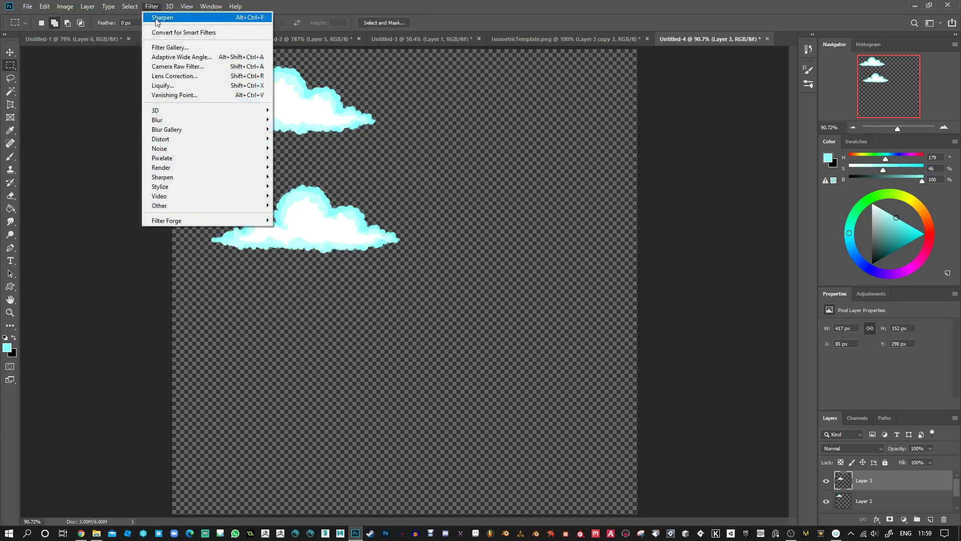
mouse_move(204, 158)
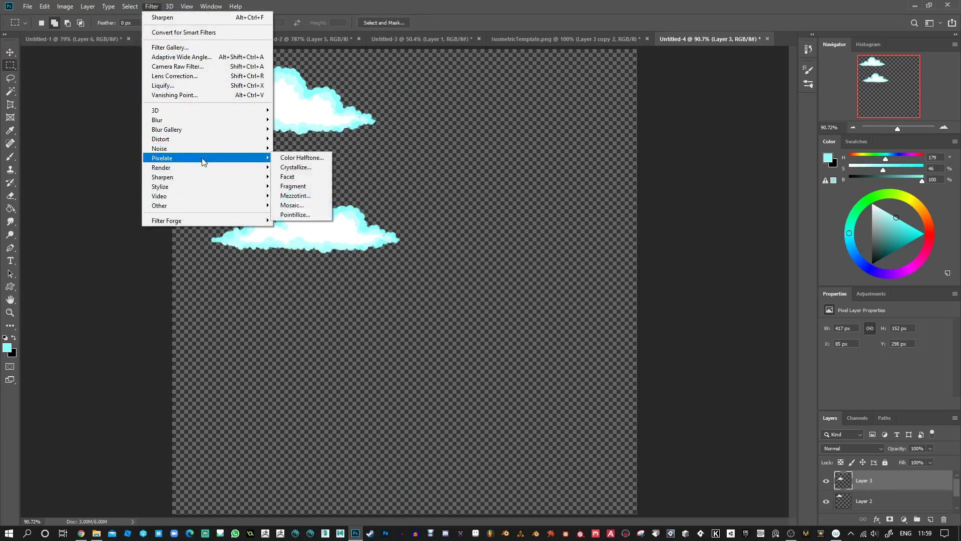
click(294, 205)
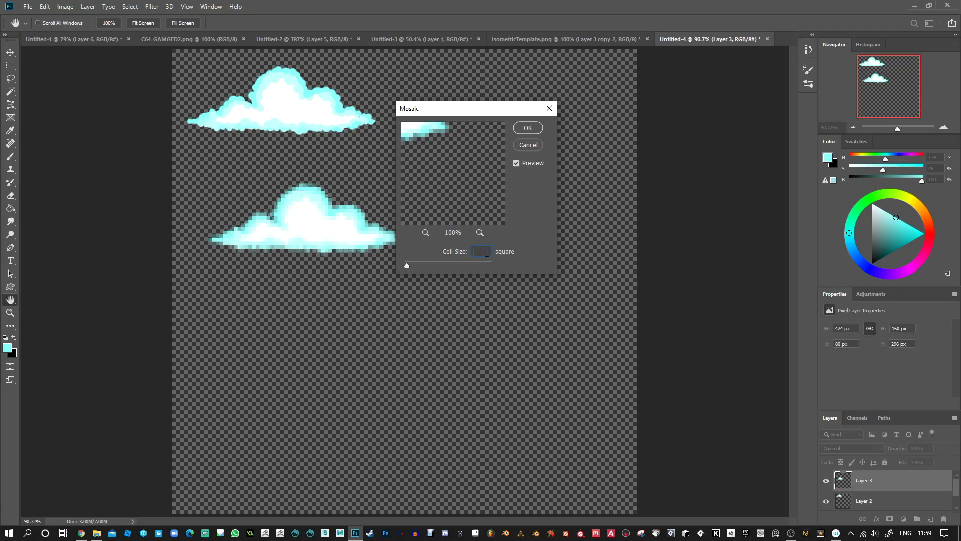
text(4)
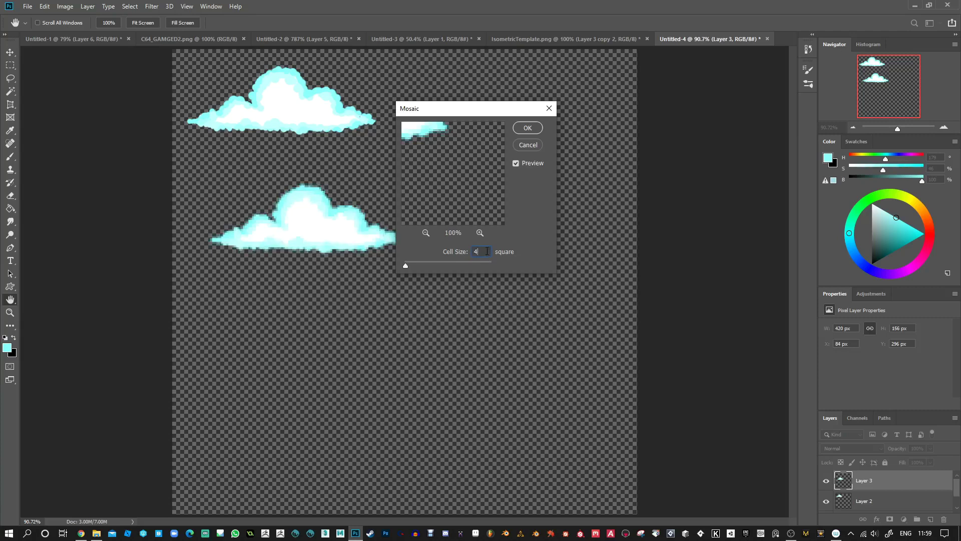
click(530, 126)
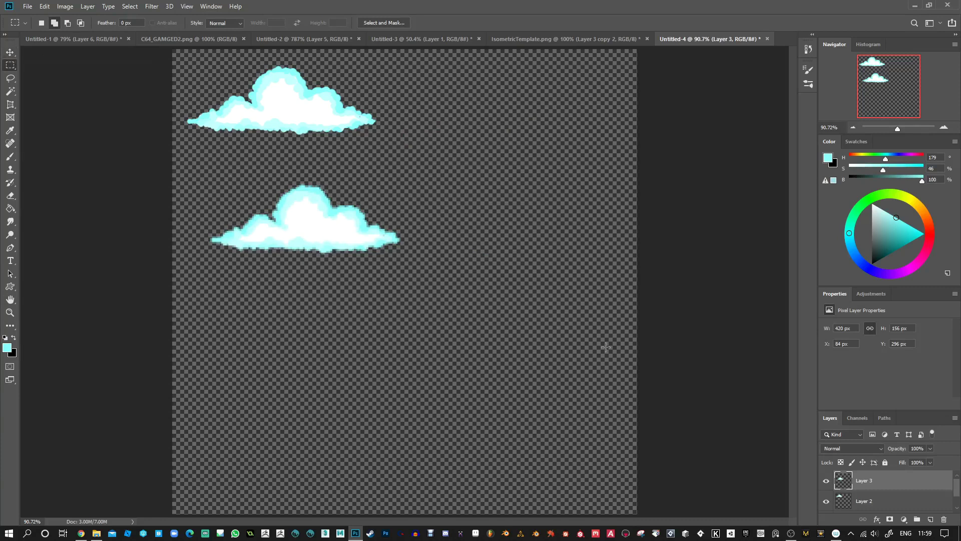
- Add a layer mask to Layer 3 from the pixelated cloud's outline and display only the mask on the canvas
ctrl+click(847, 483)
click(890, 519)
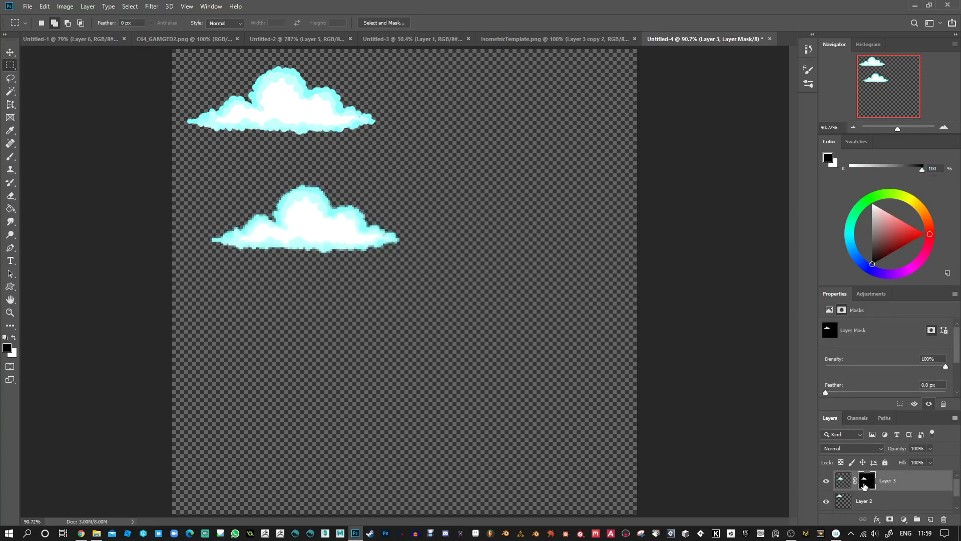
alt+click(864, 484)
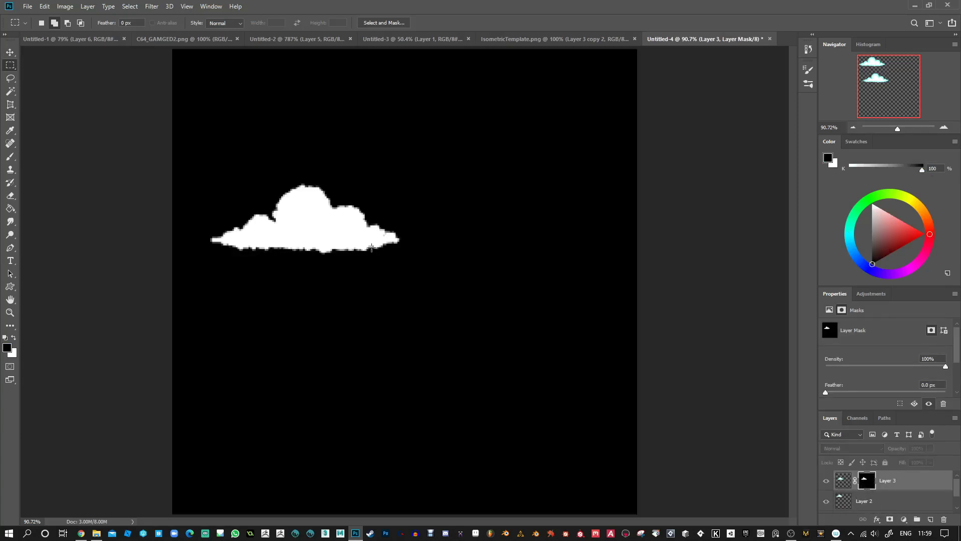
scroll(296, 240, up, 5)
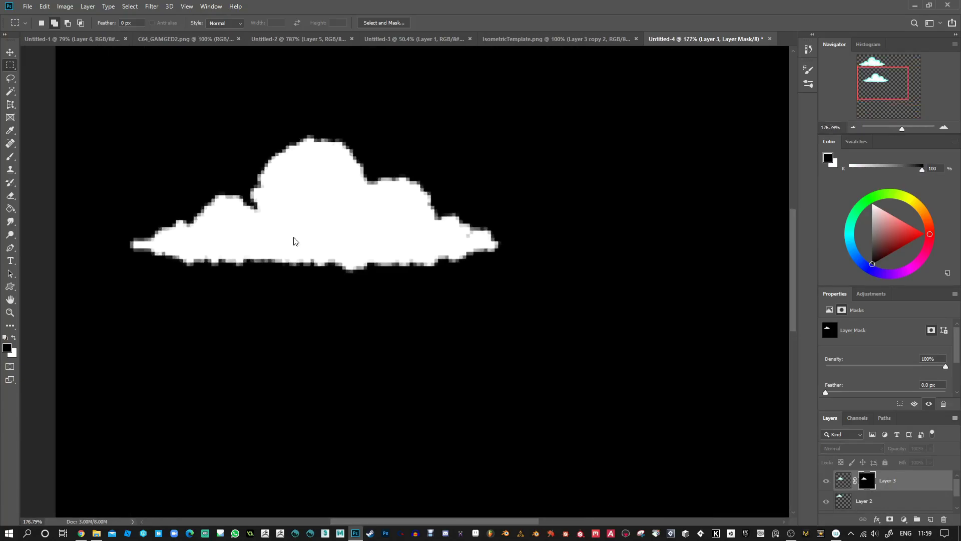
- Harden the Layer 3 mask's edges with Levels at midtones 0.01 and white input about 136, and show the layer's image again
key(ctrl+l)
drag(874, 309, 826, 308)
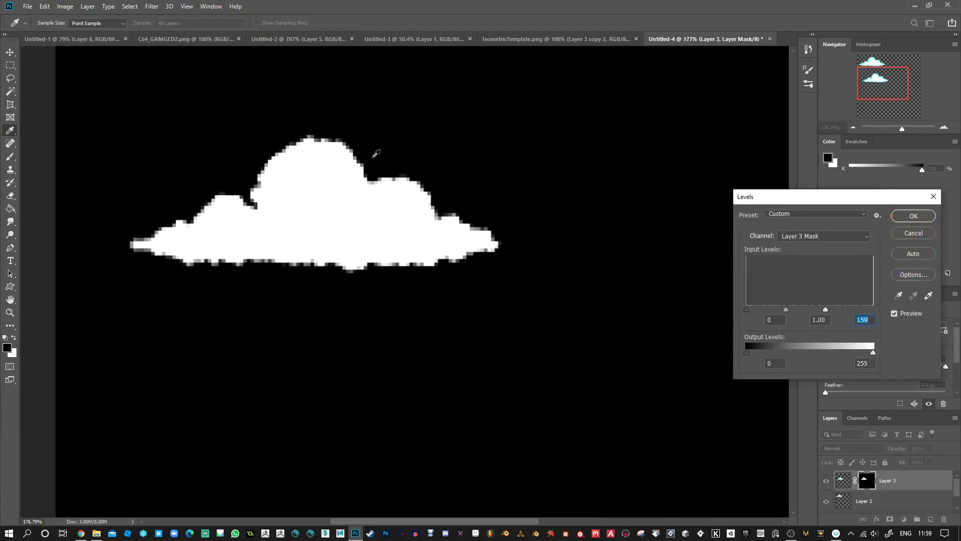
drag(787, 310, 812, 311)
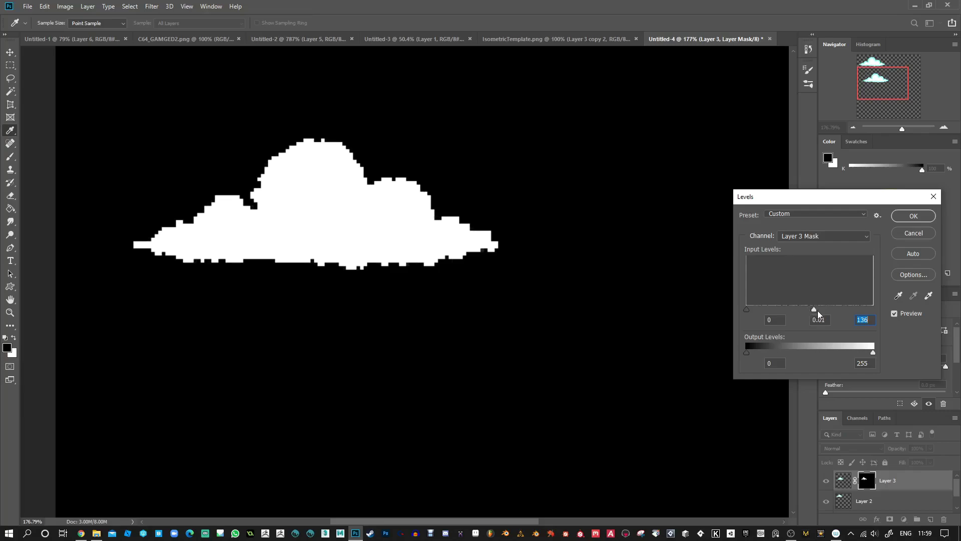
click(818, 311)
key(Tab)
drag(813, 311, 811, 311)
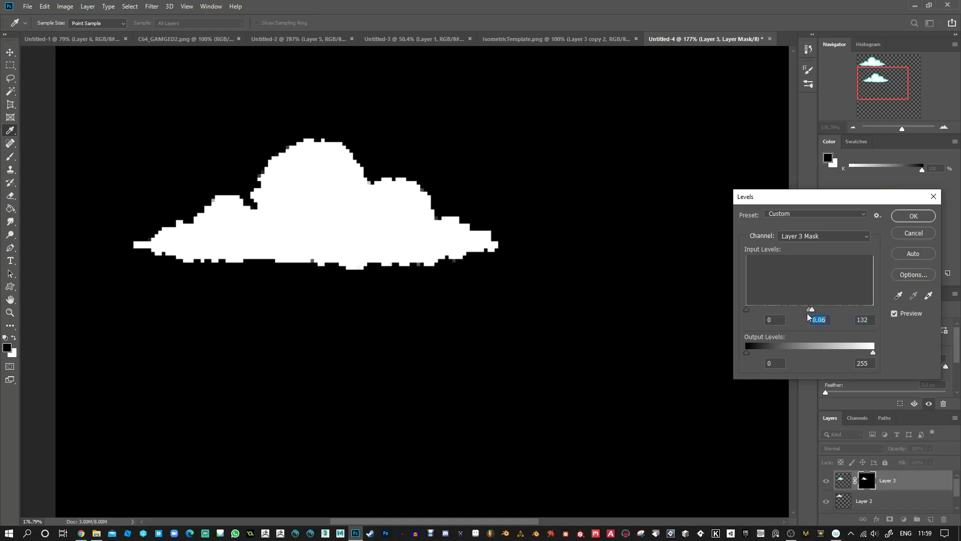
click(910, 220)
click(848, 485)
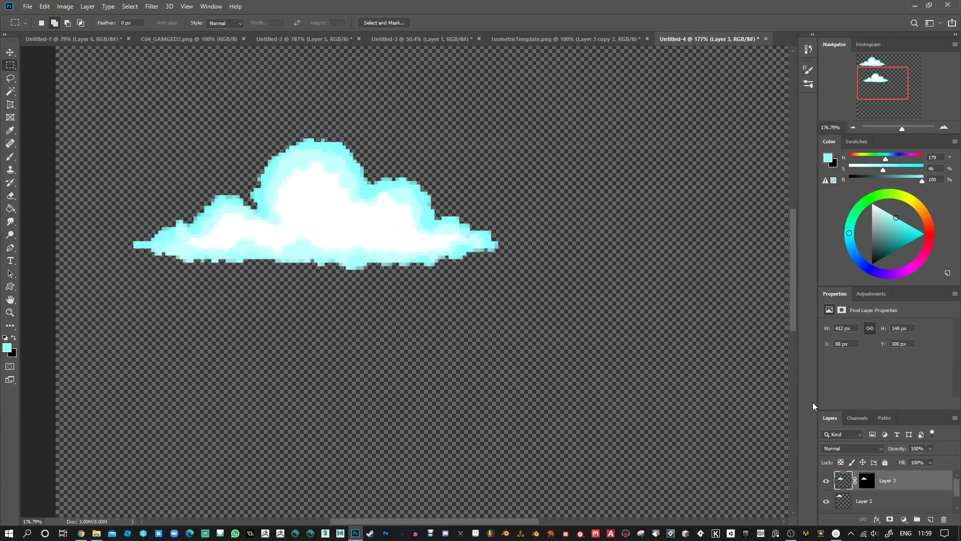
- Duplicate the pixelated cloud five times and arrange the copies below and beside it as one overlapping cloud bank
scroll(414, 332, down, 4)
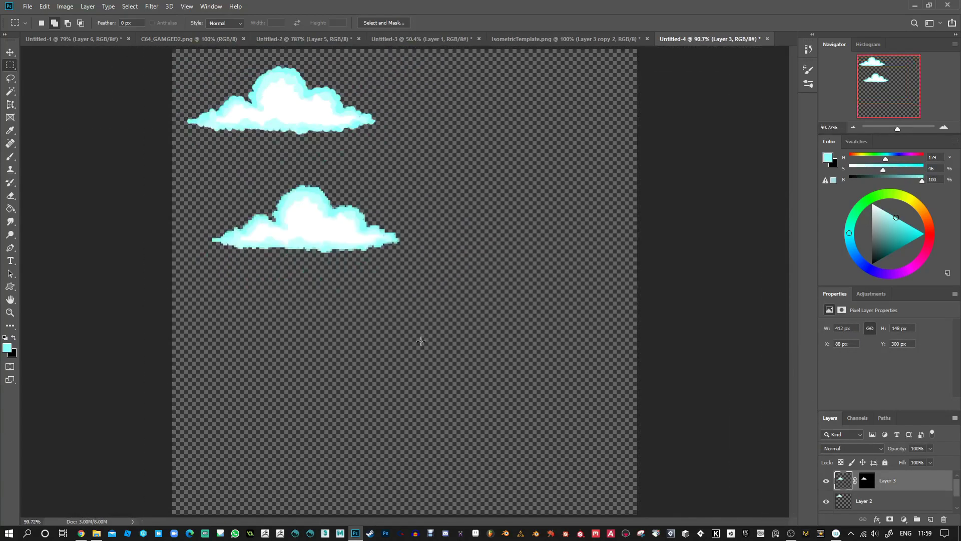
scroll(421, 341, up, 1)
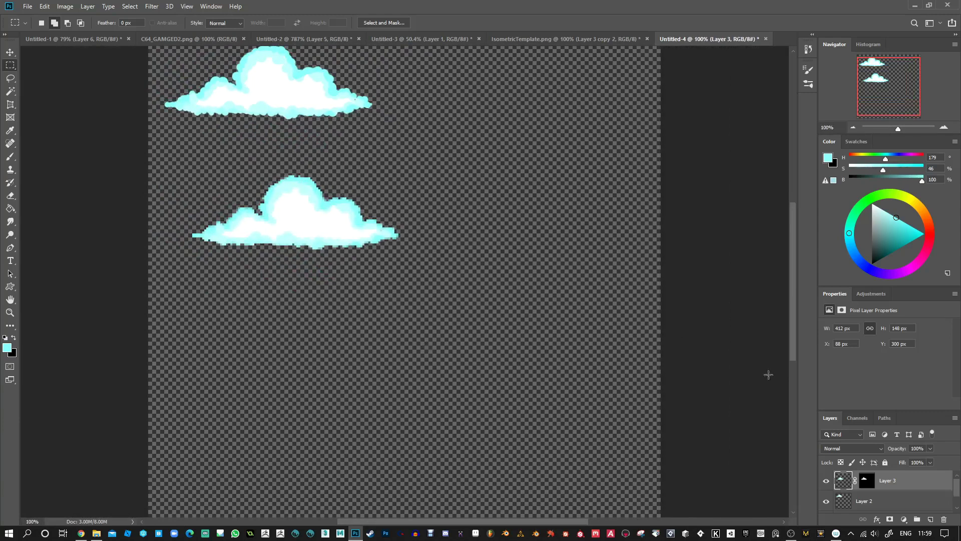
drag(862, 485, 868, 492)
key(v)
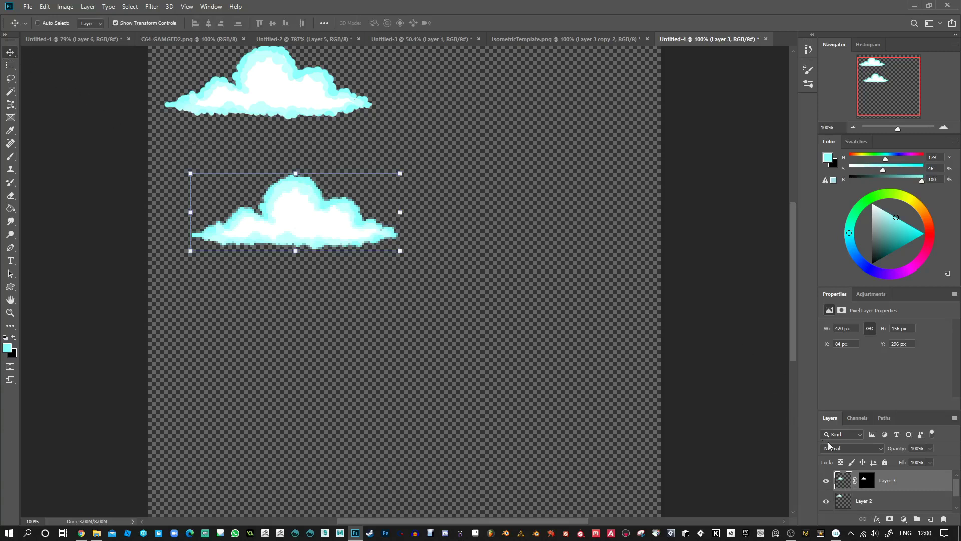
drag(326, 217, 304, 257)
drag(311, 252, 527, 257)
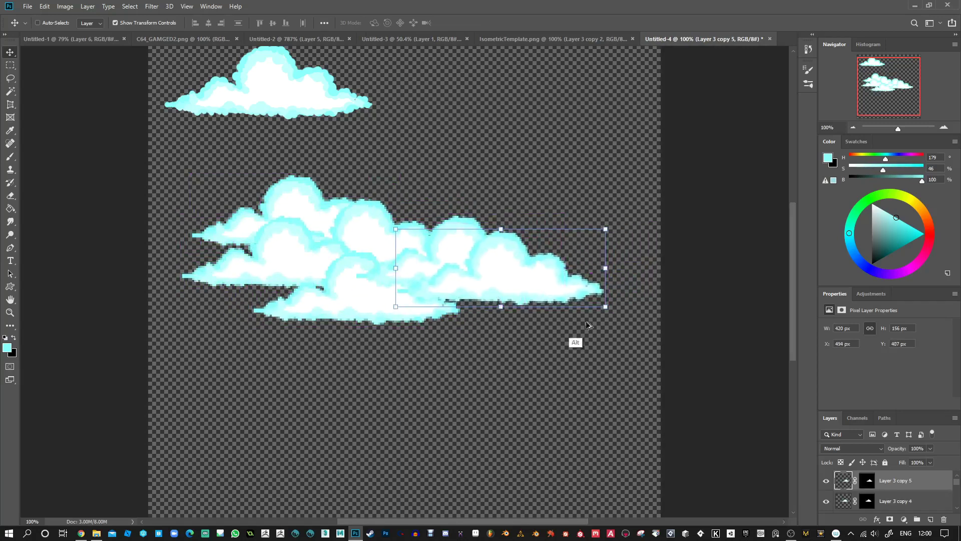
- Merge Layer 3, Layer 3 copy and Layer 3 copy 2 into one layer
scroll(957, 489, down, 3)
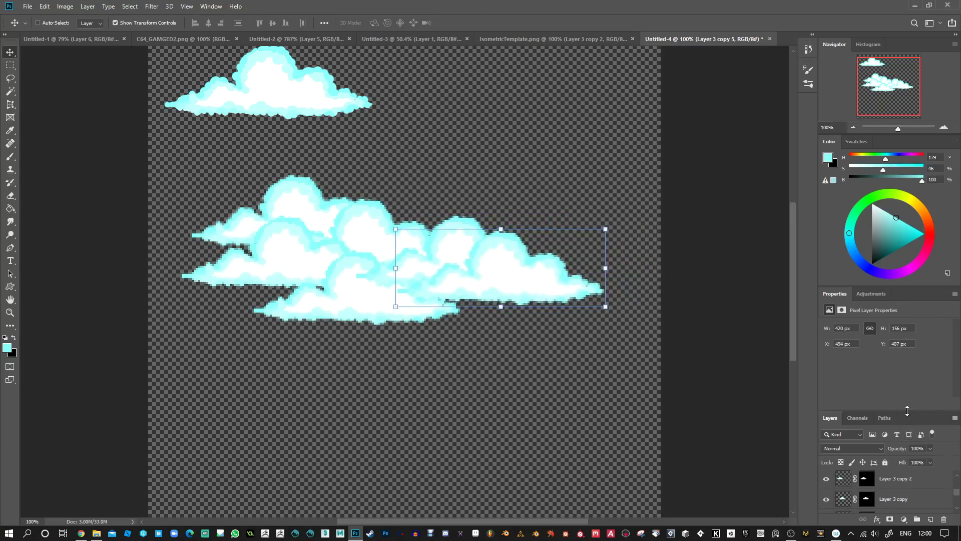
drag(908, 410, 912, 359)
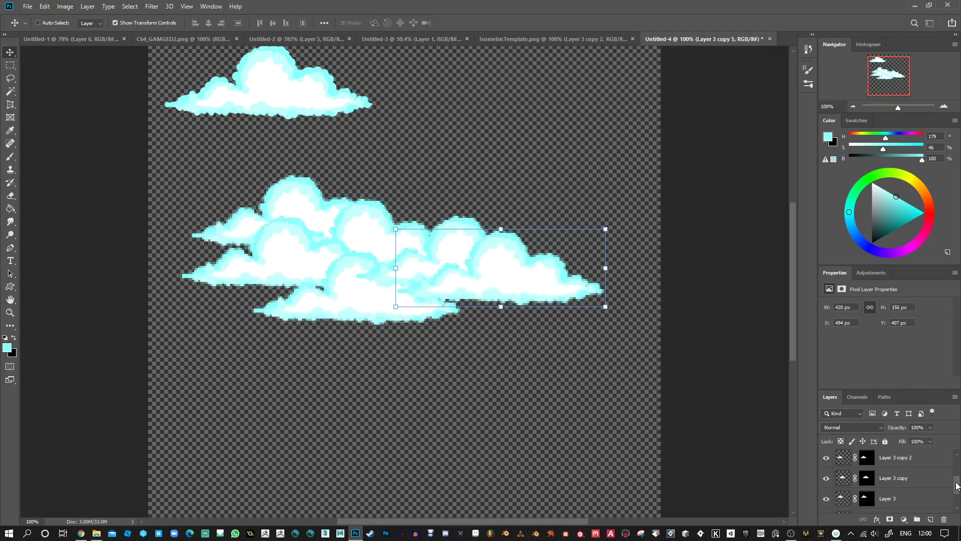
click(915, 458)
drag(957, 487, 957, 498)
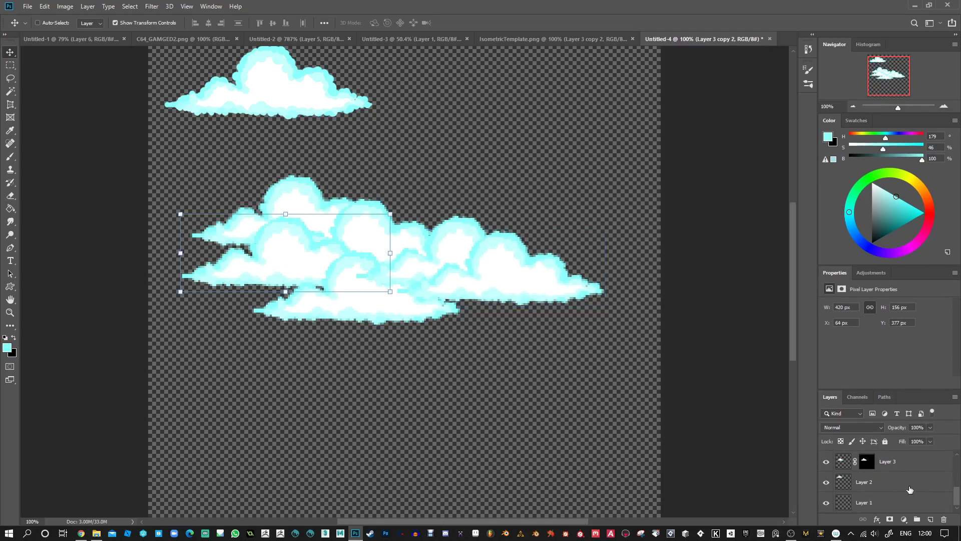
shift+click(907, 462)
right_click(907, 462)
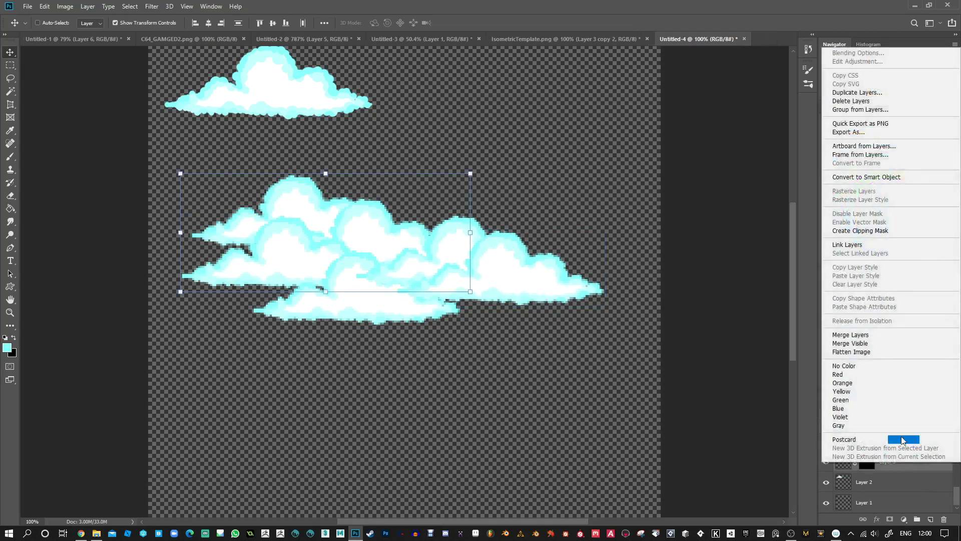
click(862, 335)
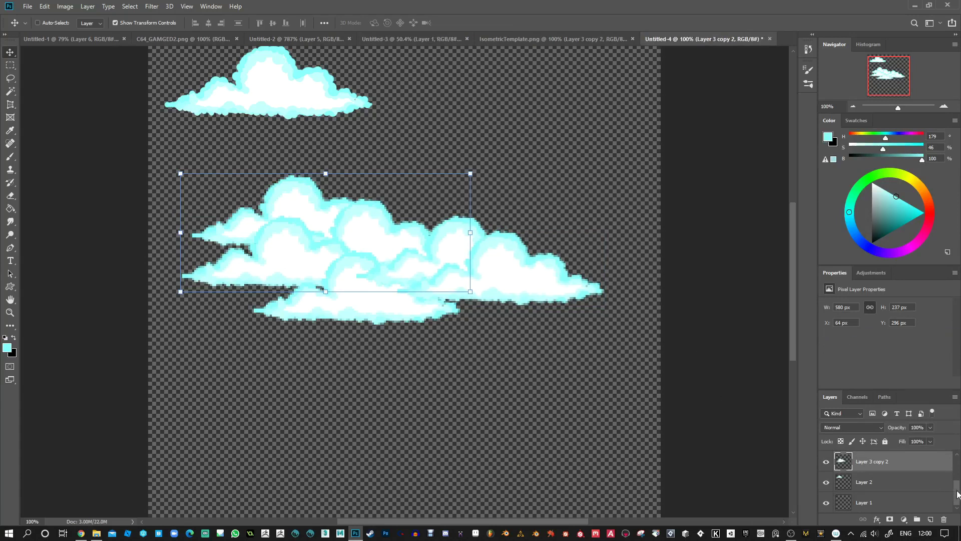
- Enlarge the layer list by closing the Properties group and merge Layer 3 copy 2 through Layer 3 copy 5 into one layer
drag(958, 494, 958, 473)
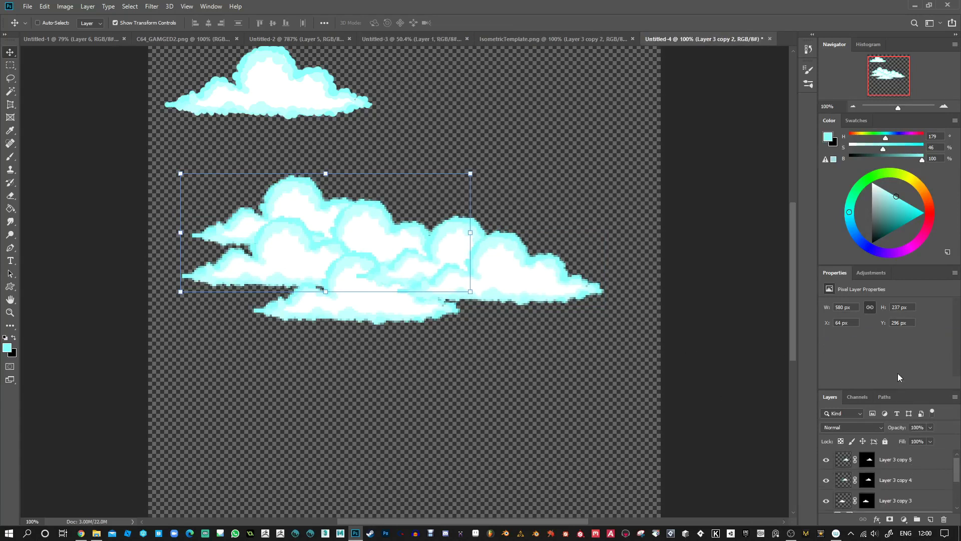
click(955, 274)
click(934, 285)
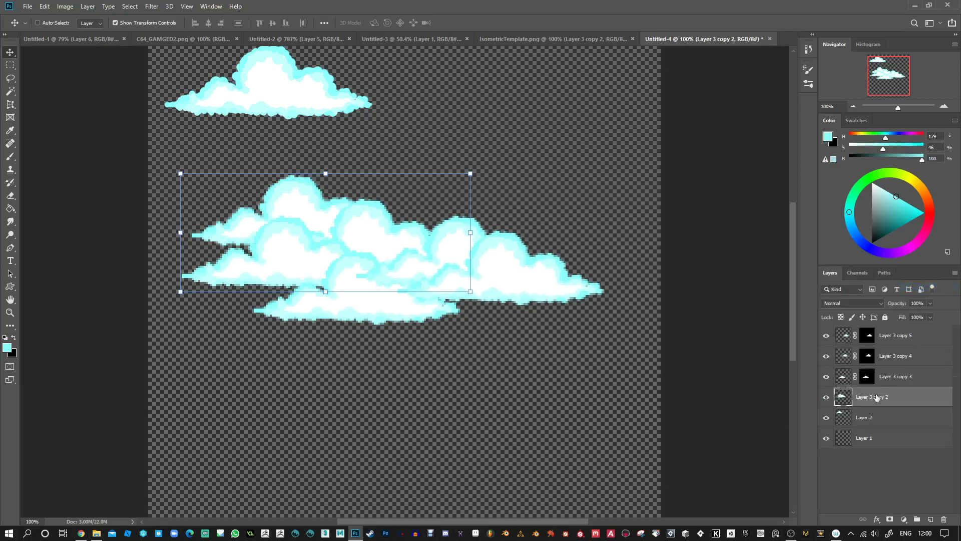
click(890, 340)
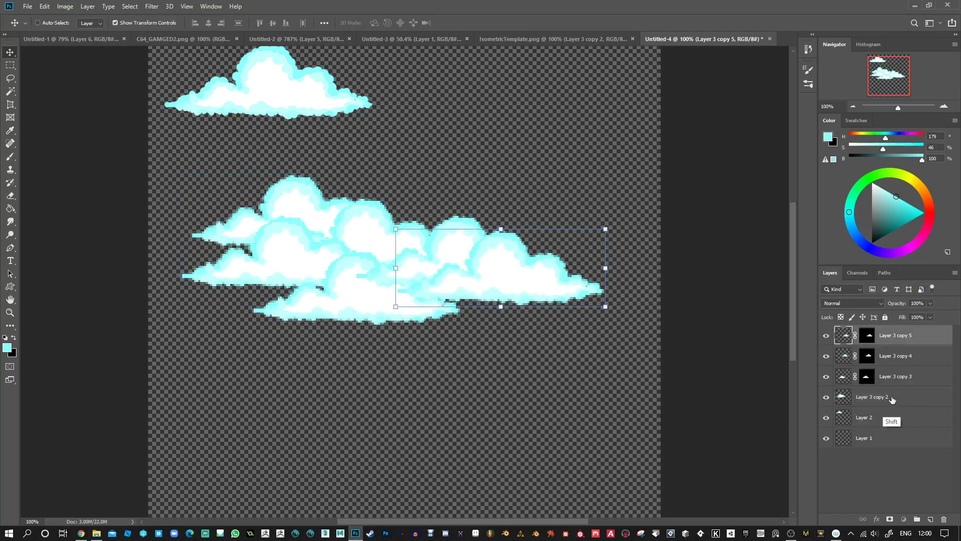
shift+click(893, 398)
right_click(894, 397)
click(783, 398)
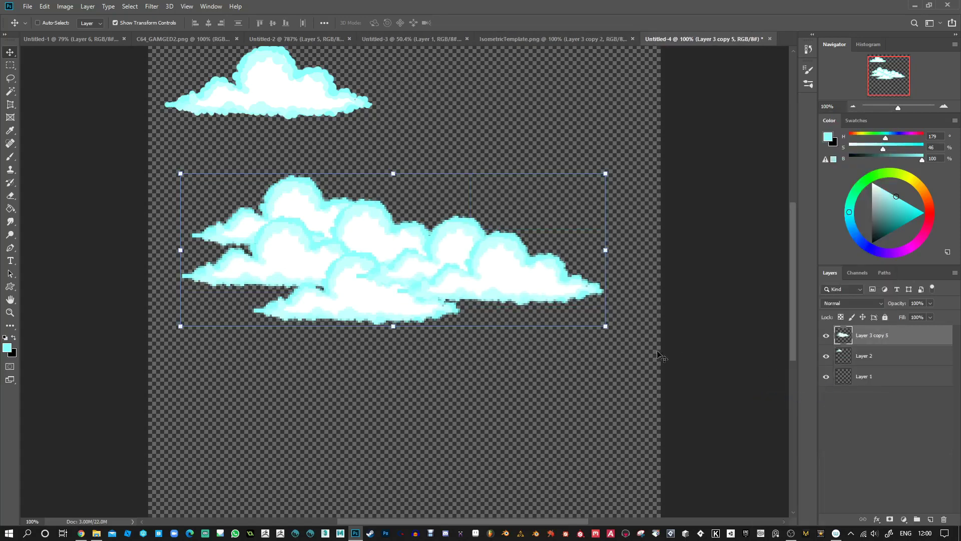
- Brush white at 50% opacity over the overlaps inside the merged cloud bank to blend the copies together
click(10, 157)
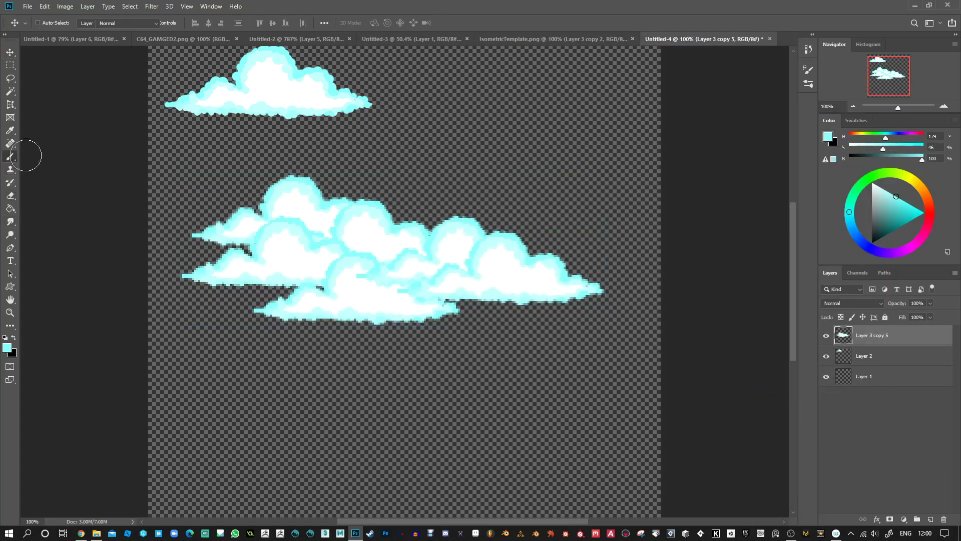
alt+click(362, 234)
mouse_move(361, 235)
mouse_down()
mouse_move(339, 238)
mouse_move(315, 253)
mouse_move(327, 235)
mouse_move(326, 251)
mouse_move(312, 257)
mouse_move(304, 215)
mouse_move(285, 212)
mouse_move(296, 242)
mouse_move(361, 224)
mouse_move(347, 227)
mouse_move(369, 242)
mouse_move(344, 252)
mouse_move(411, 255)
mouse_move(382, 251)
mouse_move(402, 265)
mouse_move(358, 258)
mouse_move(372, 262)
mouse_move(328, 237)
mouse_up()
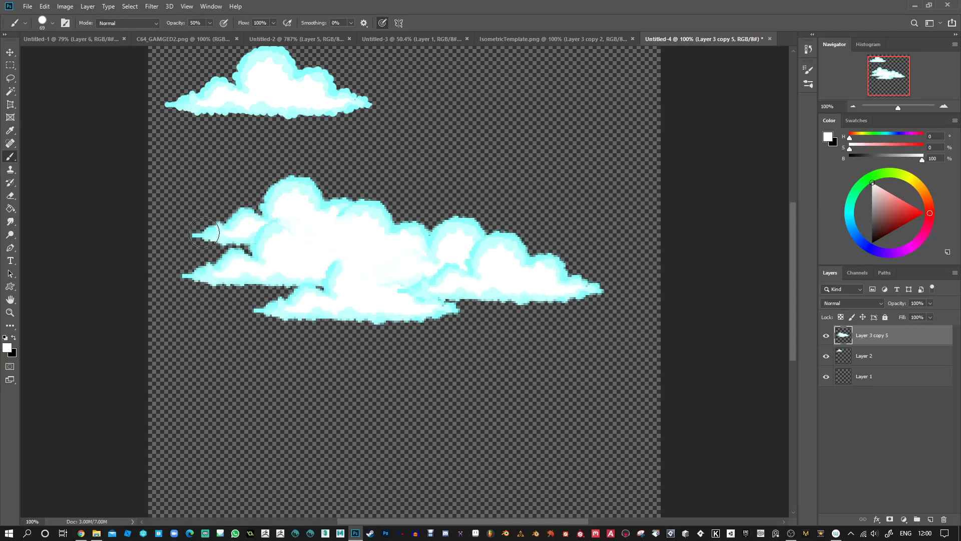
mouse_move(198, 273)
mouse_down()
mouse_move(224, 248)
mouse_move(229, 259)
mouse_move(223, 235)
mouse_move(240, 264)
mouse_up()
- Smooth the cloud bank's lower-left tip with the cloud's cyan using a 15 px brush at 100% opacity, and sample white from the cloud
key(bracketleft)
key(bracketleft)
key(bracketleft)
alt+click(202, 270)
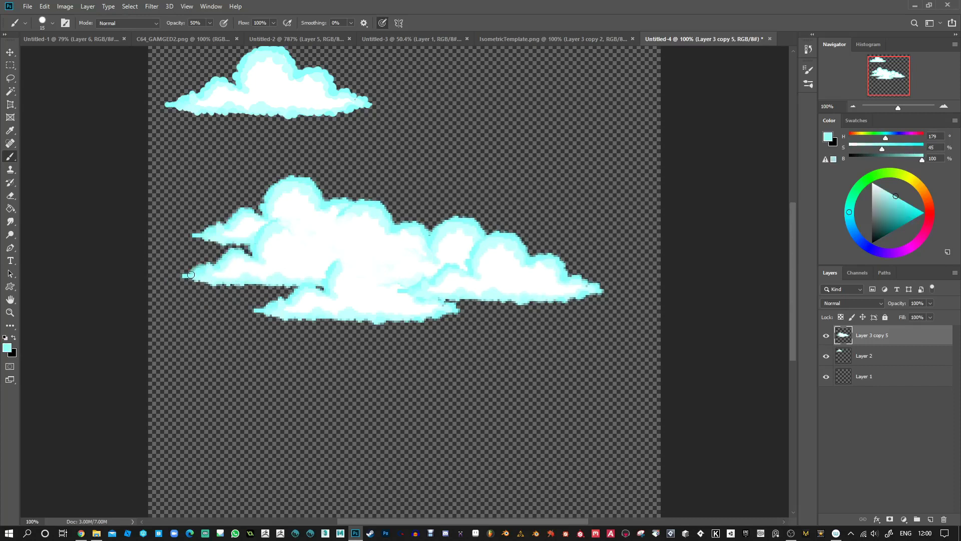
mouse_move(227, 254)
mouse_down()
mouse_move(206, 270)
mouse_move(227, 255)
mouse_up()
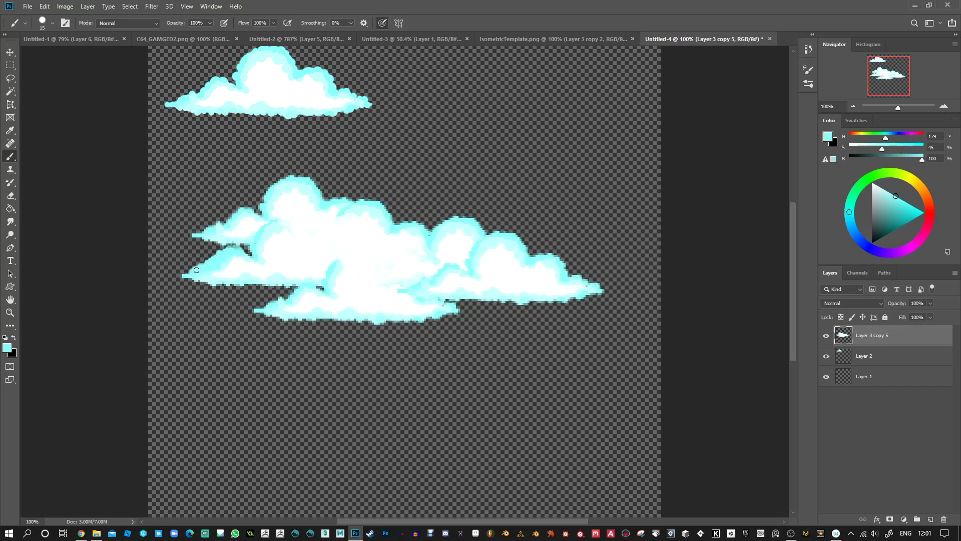
alt+click(243, 231)
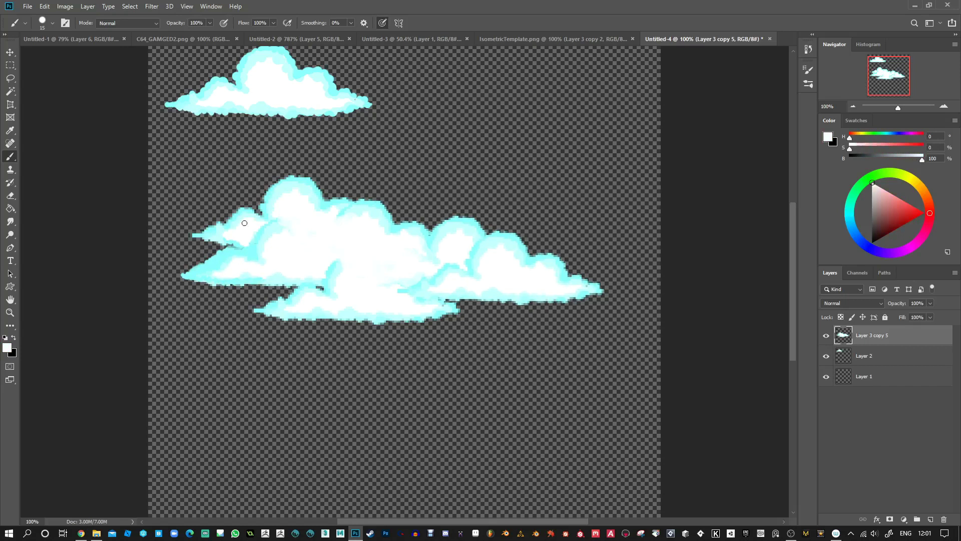
- Switch to BlitPaint and choose the solid circle brush from the basic shapes brush set
click(151, 6)
click(159, 21)
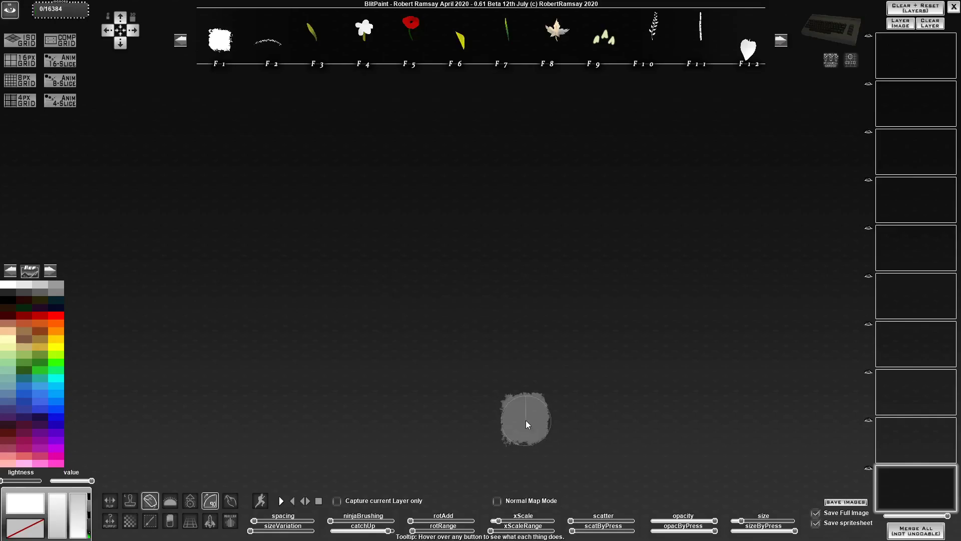
click(779, 42)
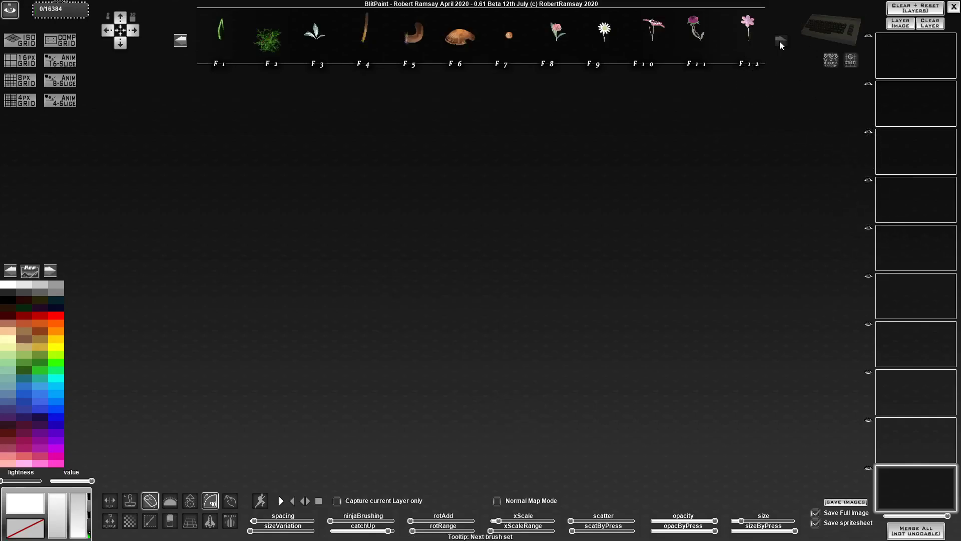
click(779, 42)
click(779, 42)
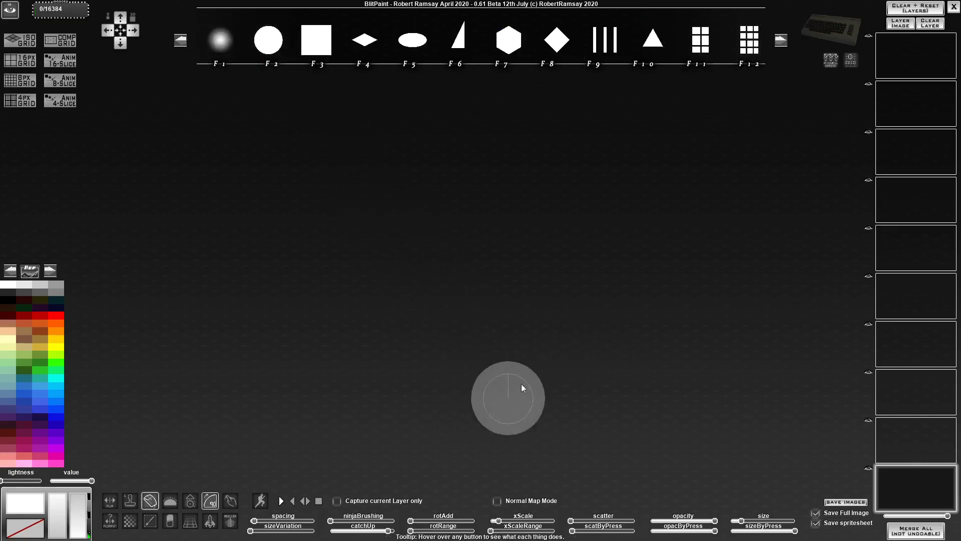
drag(458, 327, 461, 327)
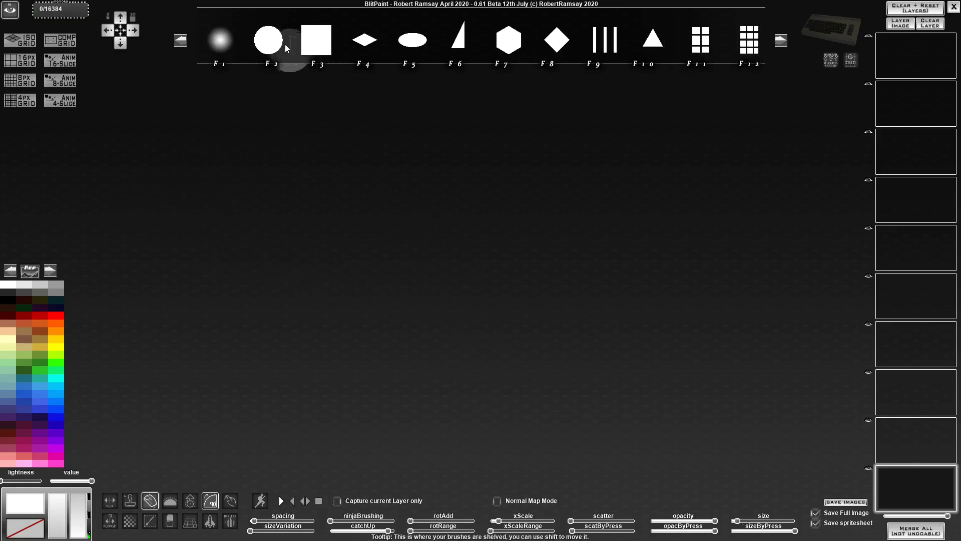
click(278, 57)
- Paint white test strokes with the circle brush at minimum and increased spacing, and clear the canvas
click(225, 218)
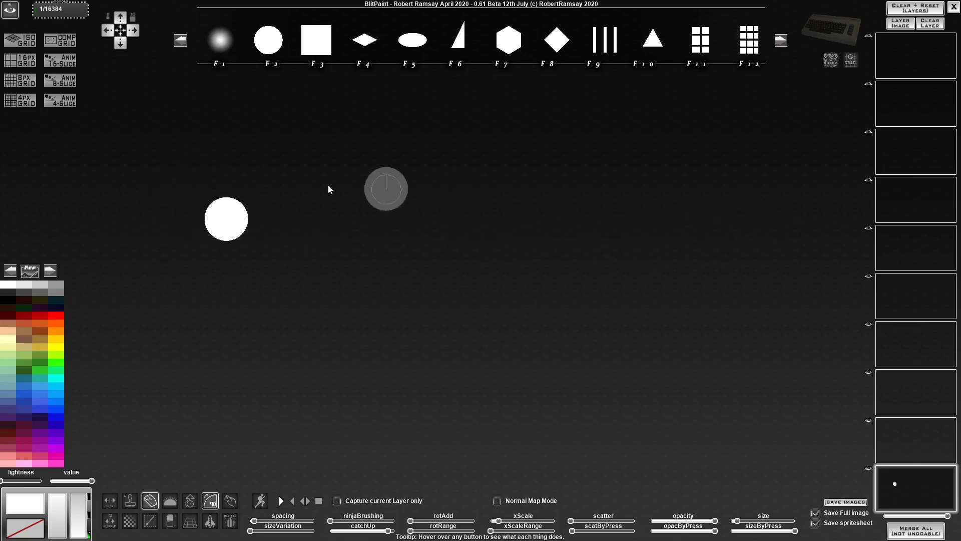
drag(228, 185, 571, 165)
drag(286, 221, 638, 217)
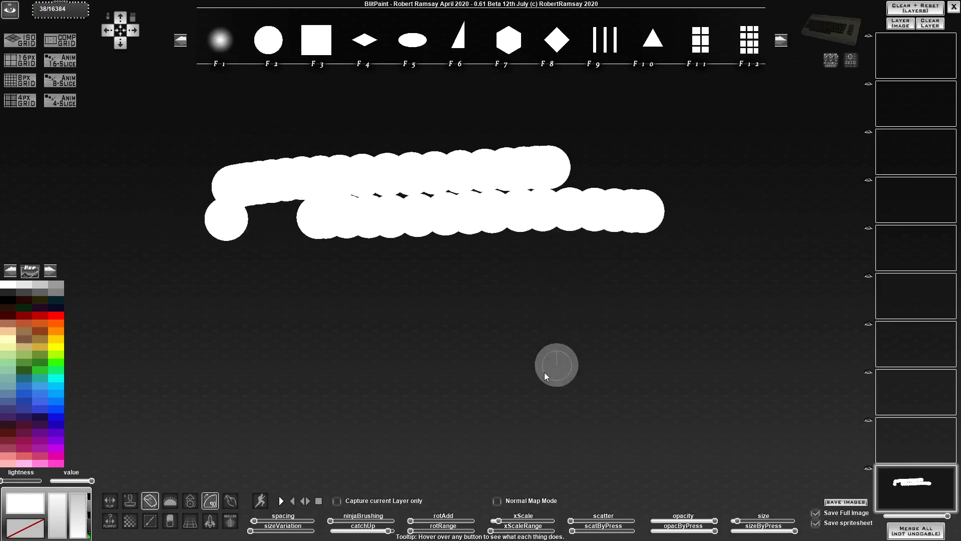
drag(255, 521, 264, 520)
mouse_move(319, 310)
mouse_down()
mouse_move(703, 308)
mouse_move(331, 341)
mouse_move(297, 364)
mouse_move(653, 347)
mouse_up()
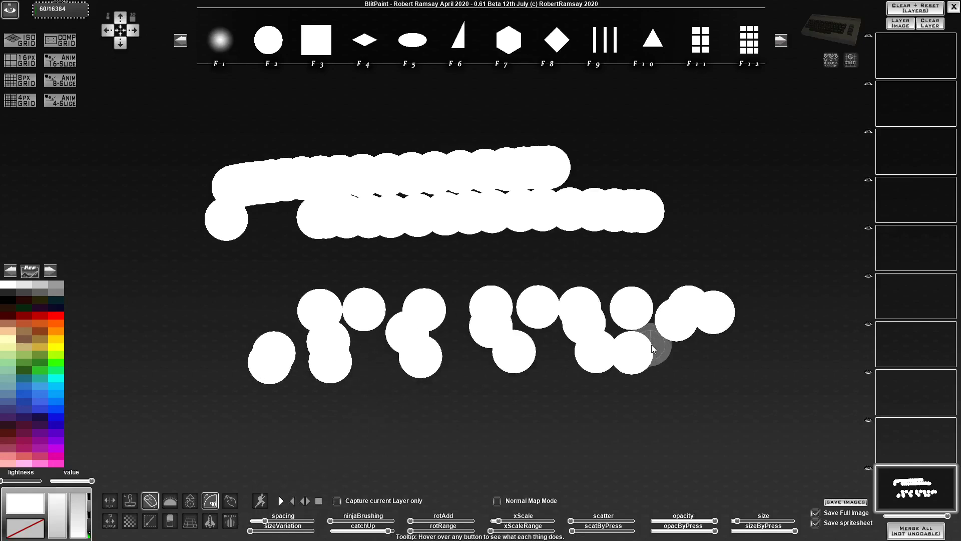
key(Delete)
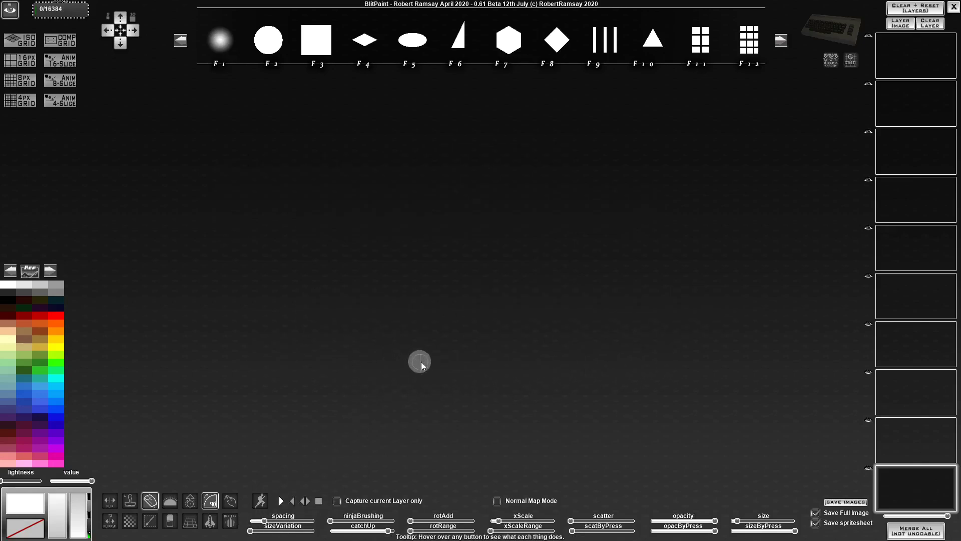
- Shrink the circle brush, raise its size variation and return its spacing to minimum, clearing the test stroke
scroll(422, 363, down, 1)
drag(251, 531, 263, 531)
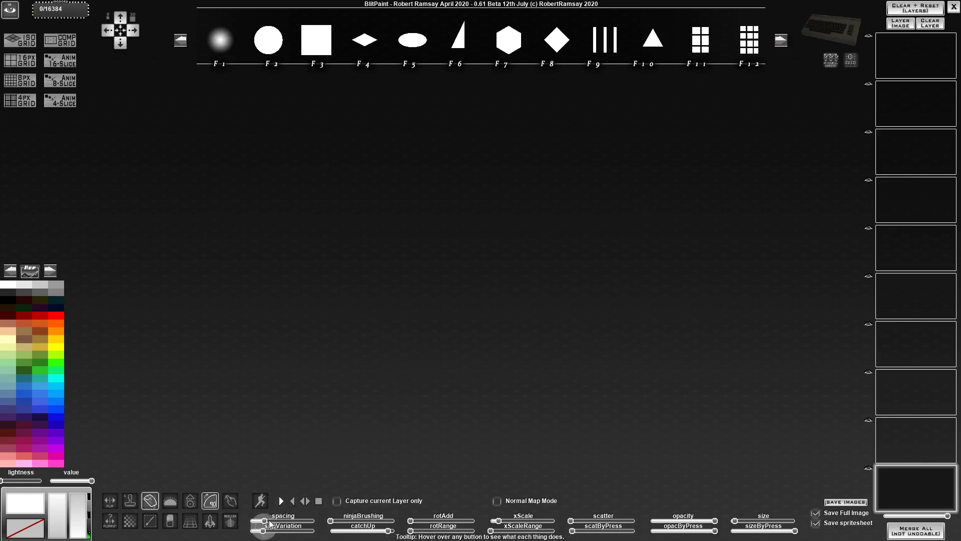
mouse_move(195, 260)
mouse_down()
mouse_move(593, 253)
mouse_move(699, 265)
mouse_move(543, 288)
mouse_move(250, 303)
mouse_move(310, 320)
mouse_move(285, 319)
mouse_up()
drag(264, 520, 254, 521)
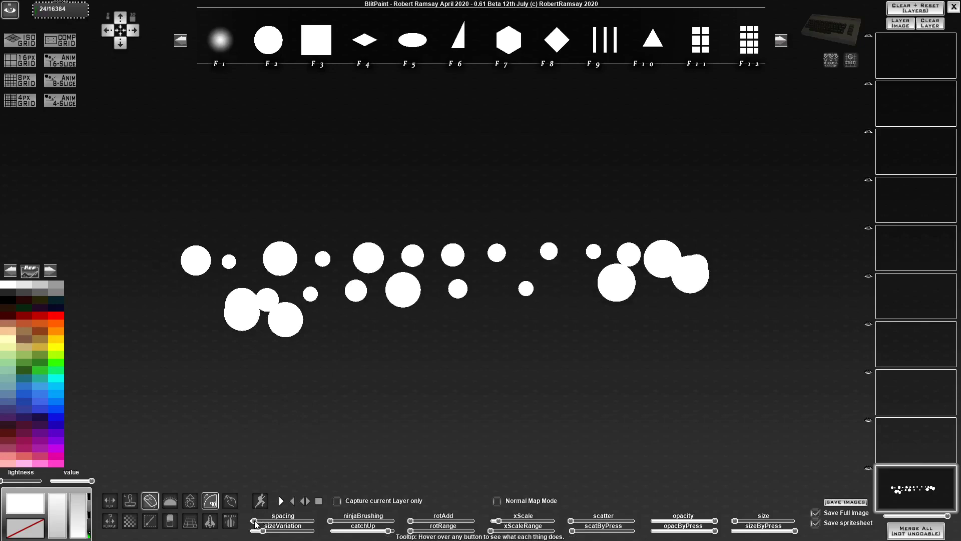
key(ctrl+z)
- Paint a small white trial cloud with the varied circle brush and undo it
mouse_move(305, 288)
mouse_down()
mouse_move(351, 259)
mouse_move(334, 286)
mouse_move(359, 283)
mouse_move(386, 246)
mouse_move(419, 235)
mouse_move(394, 268)
mouse_move(483, 294)
mouse_up()
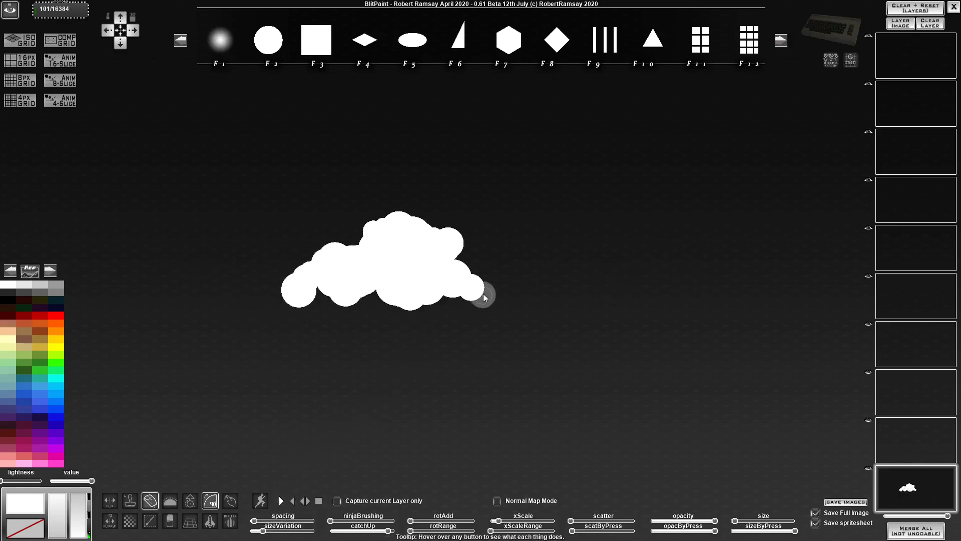
key(ctrl+z)
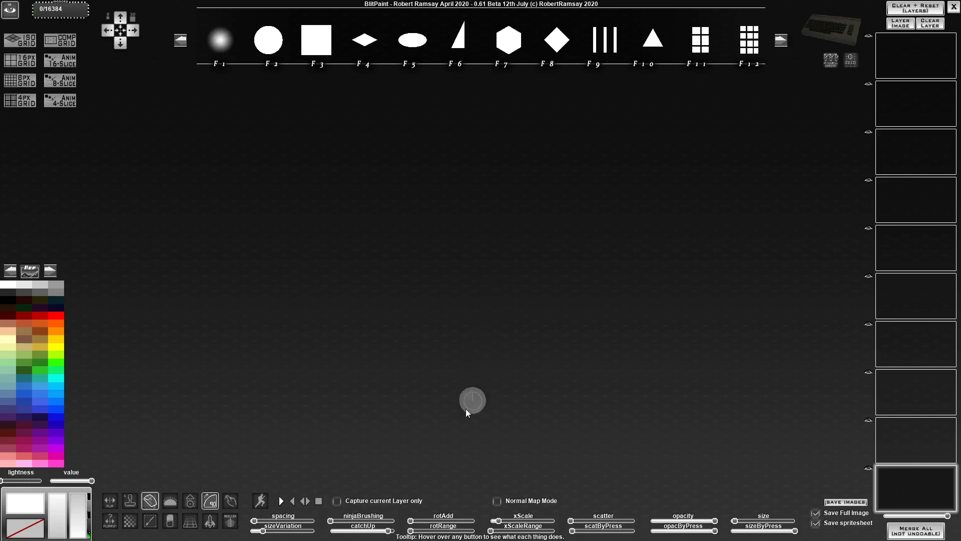
- Turn off mouse mode for pen pressure, set opacity by pressure to minimum, and paint a long white cloud band across the canvas
click(151, 500)
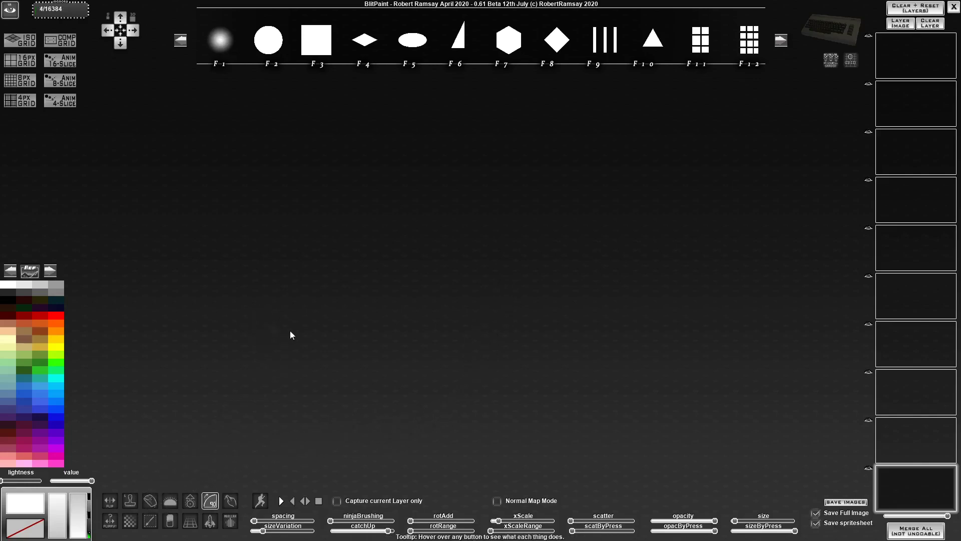
mouse_move(370, 314)
mouse_down()
mouse_move(430, 318)
mouse_move(547, 264)
mouse_move(641, 287)
mouse_move(624, 283)
mouse_move(609, 351)
mouse_move(672, 306)
mouse_up()
key(Delete)
drag(714, 532, 657, 533)
mouse_move(246, 298)
mouse_down()
mouse_move(320, 270)
mouse_move(655, 272)
mouse_move(661, 318)
mouse_move(677, 317)
mouse_up()
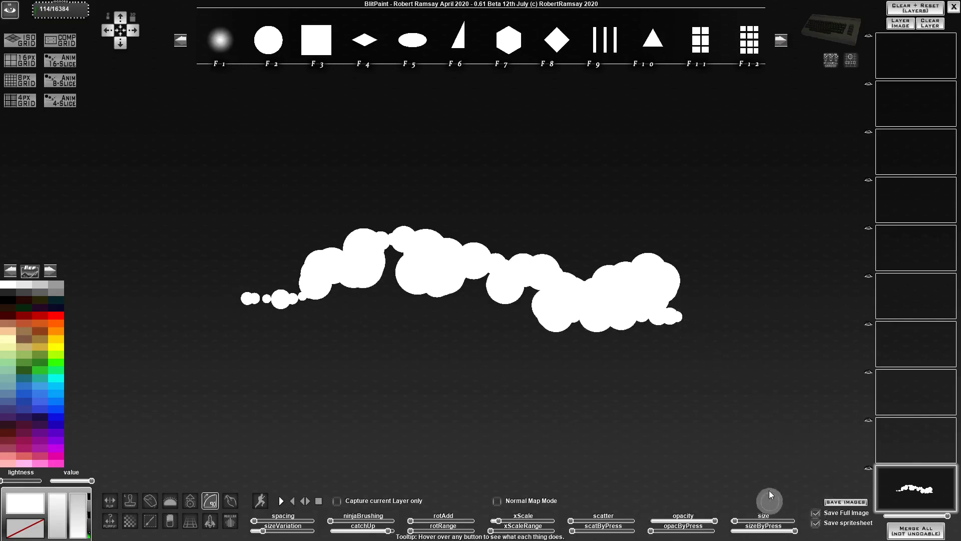
- Clear the canvas, lower the circle brush's size variation, and paint a wide white cloud with billowing tops and thin tapering ends
key(Delete)
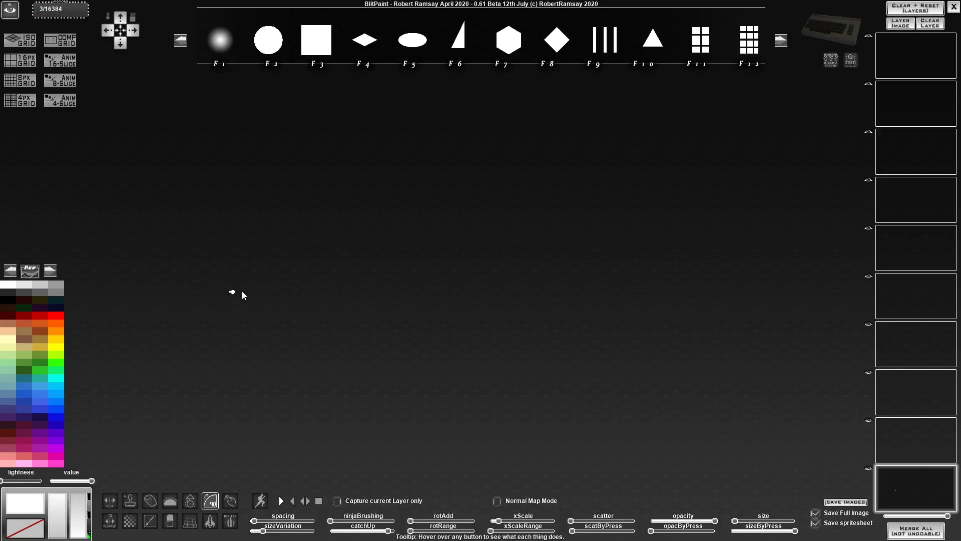
mouse_move(302, 265)
mouse_down()
mouse_move(370, 248)
mouse_move(272, 290)
mouse_move(344, 258)
mouse_move(273, 283)
mouse_move(164, 296)
mouse_up()
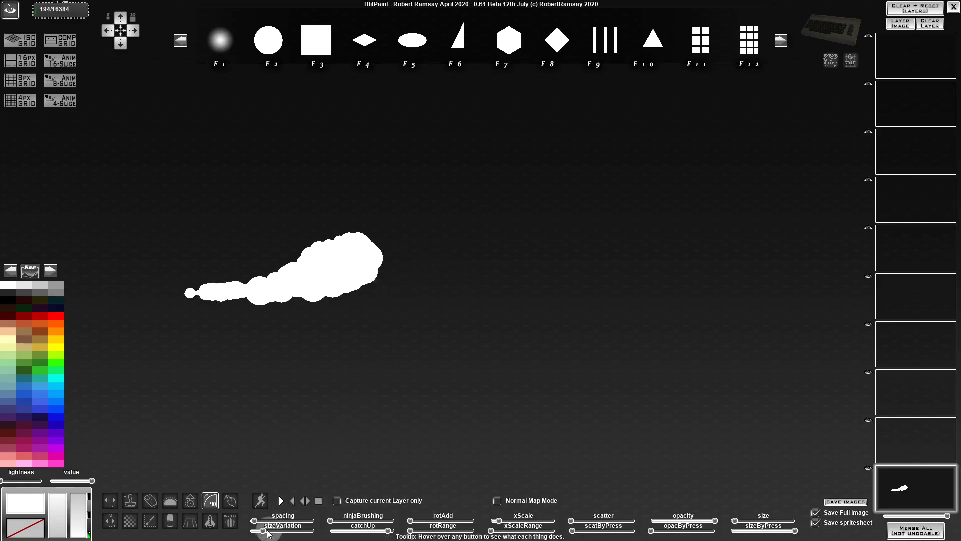
drag(263, 530, 260, 532)
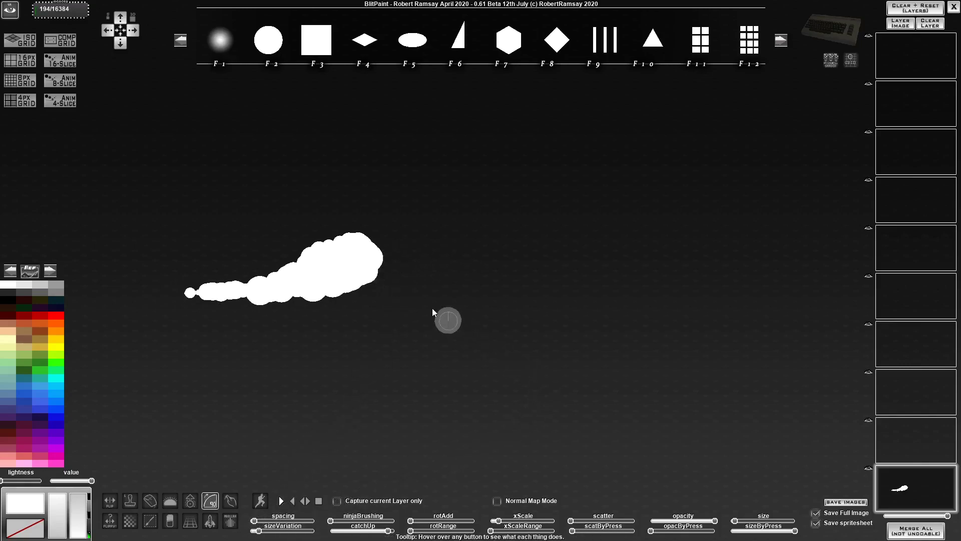
mouse_move(364, 267)
mouse_down()
mouse_move(417, 280)
mouse_move(411, 240)
mouse_move(434, 218)
mouse_move(409, 250)
mouse_move(378, 221)
mouse_move(424, 194)
mouse_move(459, 225)
mouse_move(392, 212)
mouse_move(405, 215)
mouse_move(421, 257)
mouse_move(382, 279)
mouse_move(309, 290)
mouse_move(491, 290)
mouse_move(430, 277)
mouse_move(502, 244)
mouse_move(554, 257)
mouse_move(531, 273)
mouse_move(494, 274)
mouse_move(511, 267)
mouse_move(559, 278)
mouse_move(489, 291)
mouse_move(616, 292)
mouse_move(549, 260)
mouse_move(639, 286)
mouse_move(556, 278)
mouse_move(590, 290)
mouse_up()
click(660, 287)
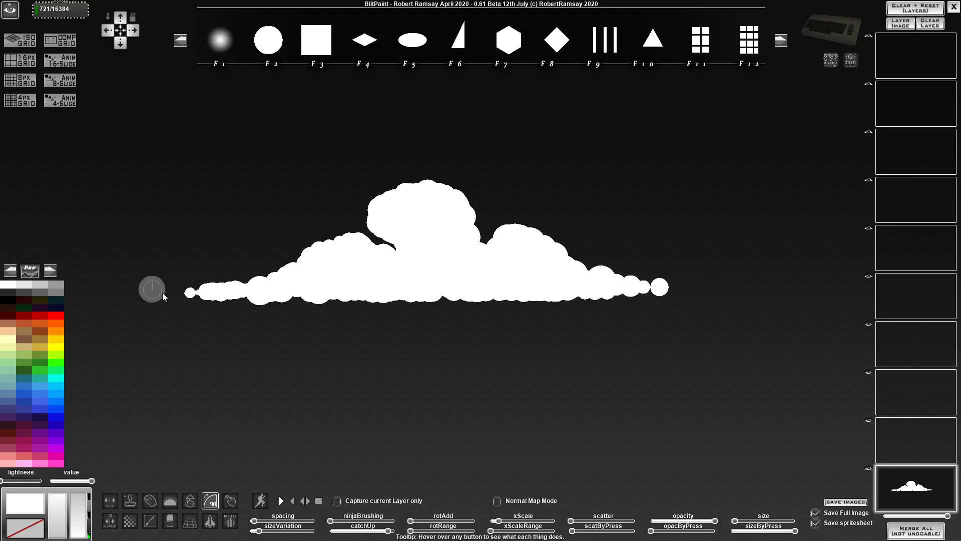
drag(180, 295, 236, 295)
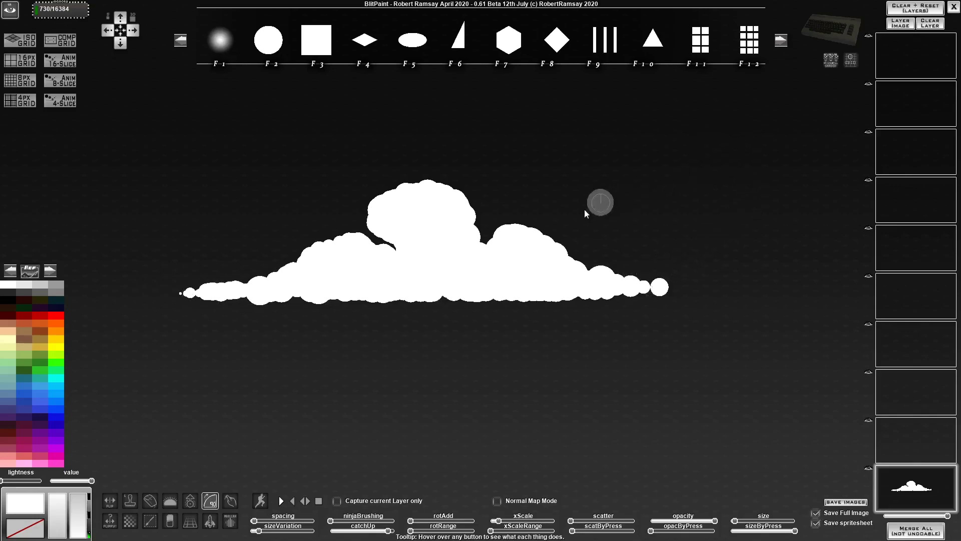
- Preview the white cloud with the Pixellation shader at coarse and fine pixel sizes, and turn the shader off
click(832, 67)
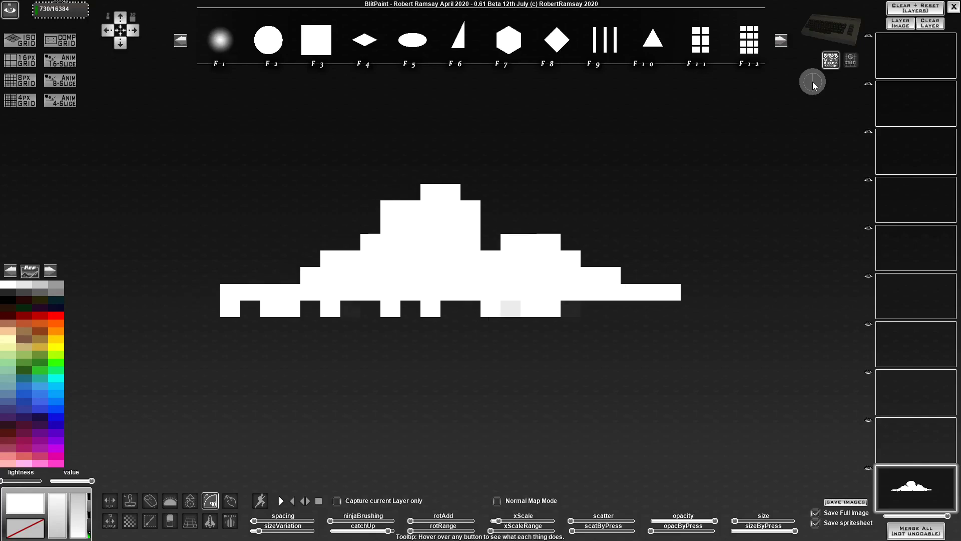
click(813, 86)
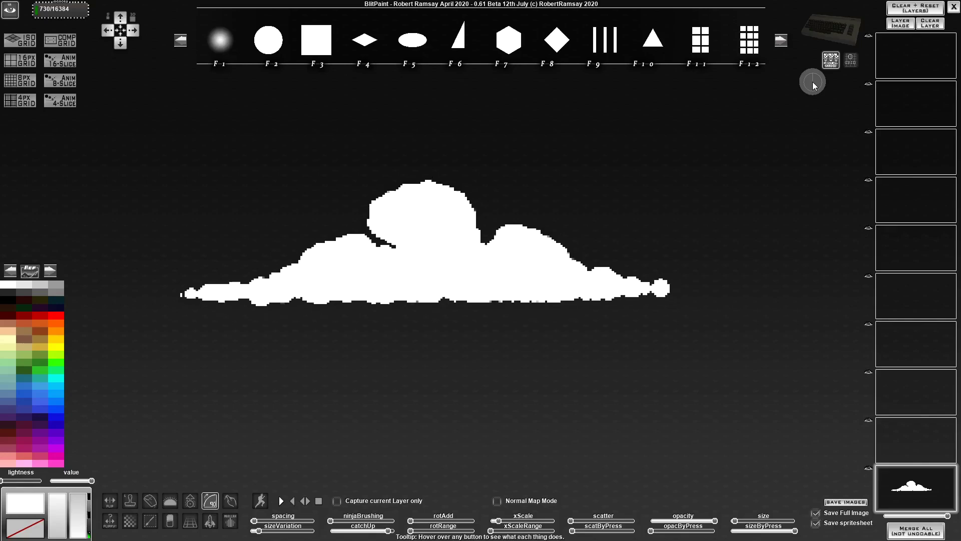
click(813, 85)
click(813, 85)
scroll(813, 86, up, 5)
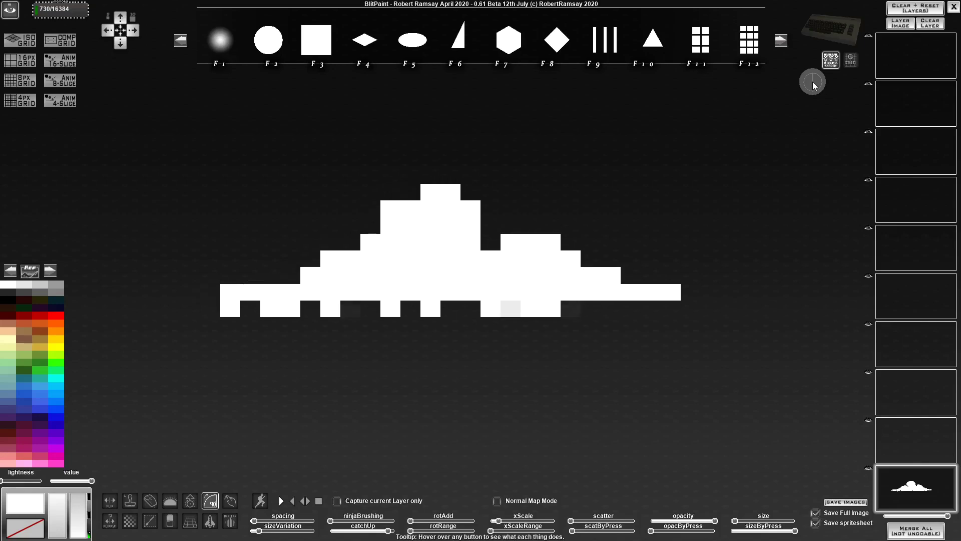
scroll(813, 85, down, 4)
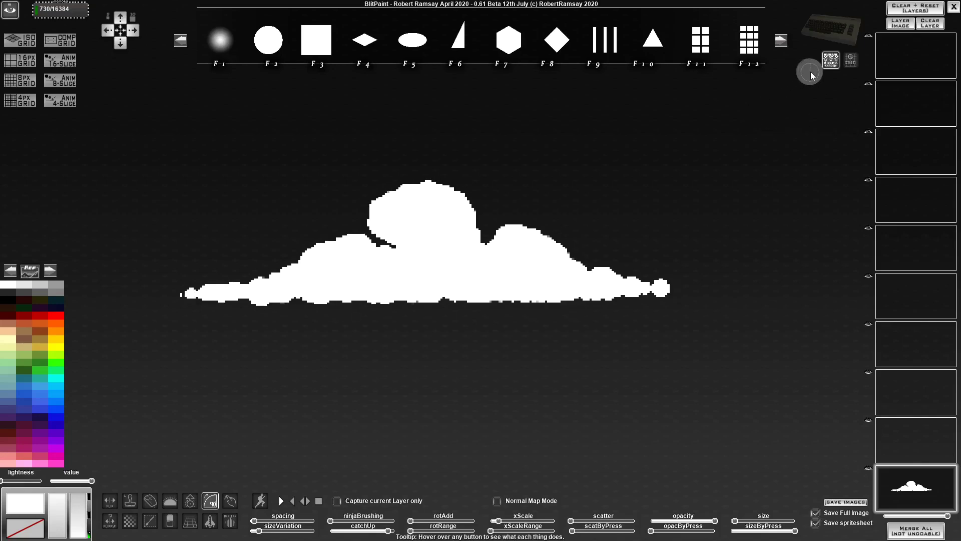
click(832, 61)
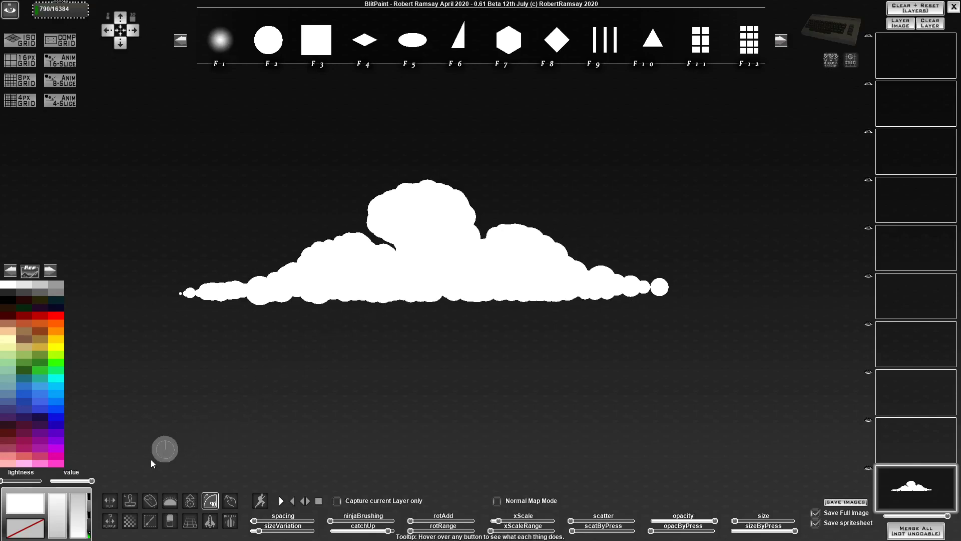
- Restrict painting to the layer's existing pixels, lighten the palette, and paint light cyan shading along the cloud's left edge and underside
click(130, 522)
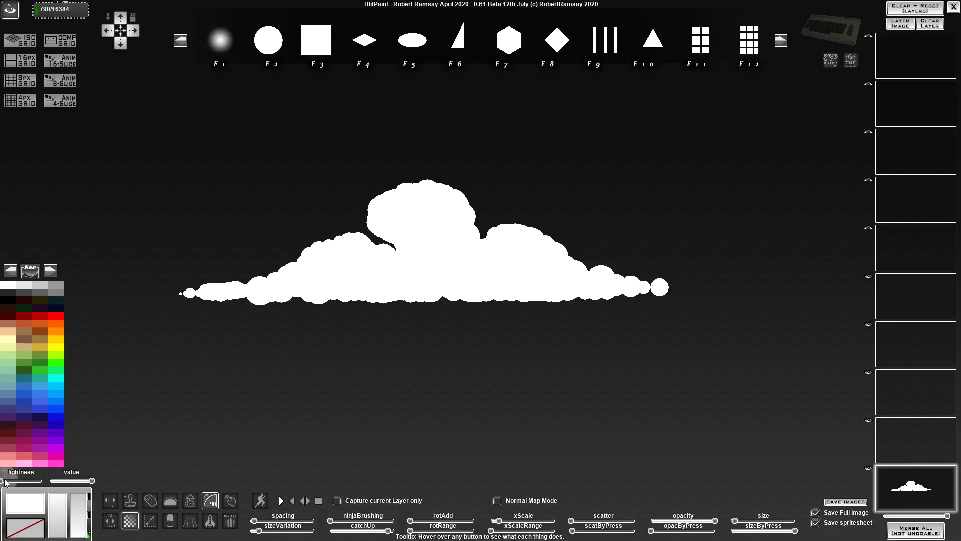
drag(2, 481, 21, 480)
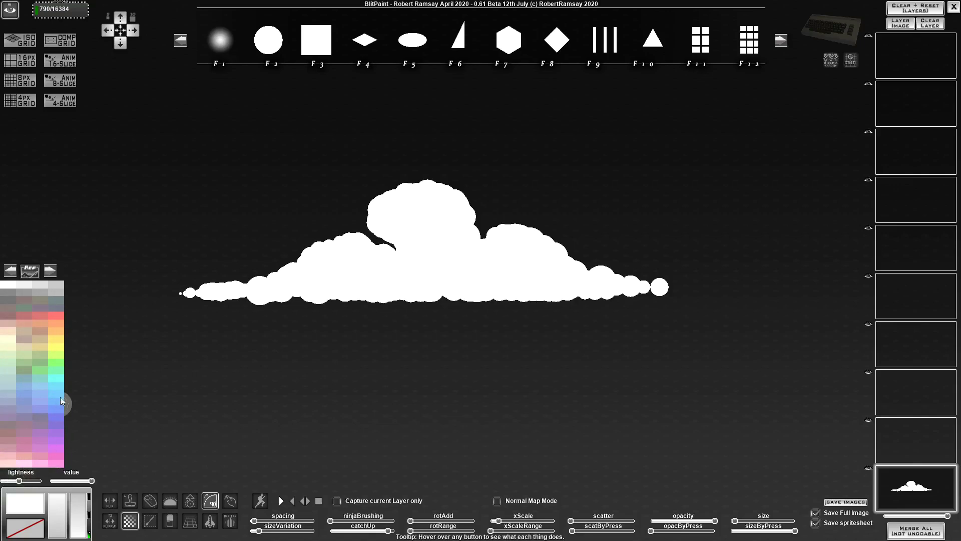
click(58, 379)
drag(424, 190, 408, 192)
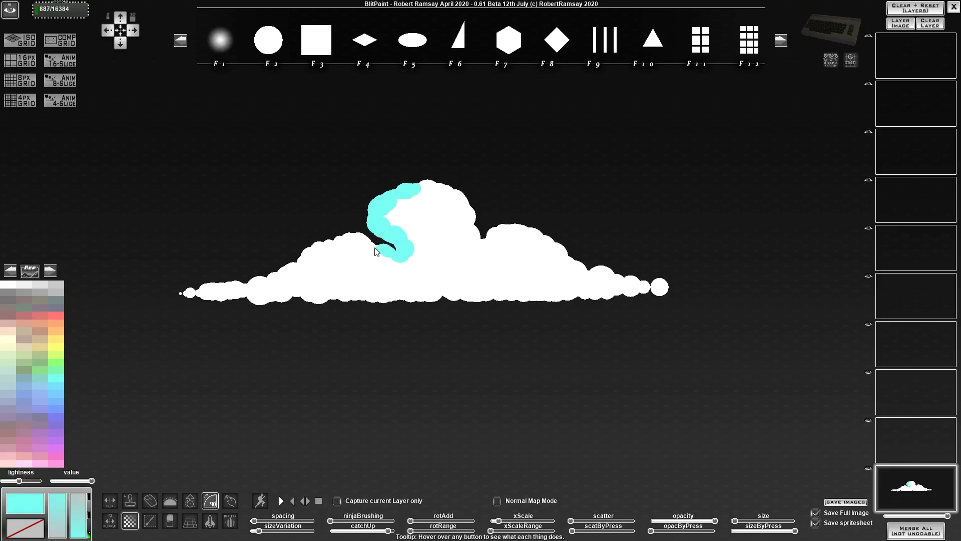
mouse_move(376, 251)
mouse_down()
mouse_move(349, 235)
mouse_move(256, 278)
mouse_move(201, 287)
mouse_up()
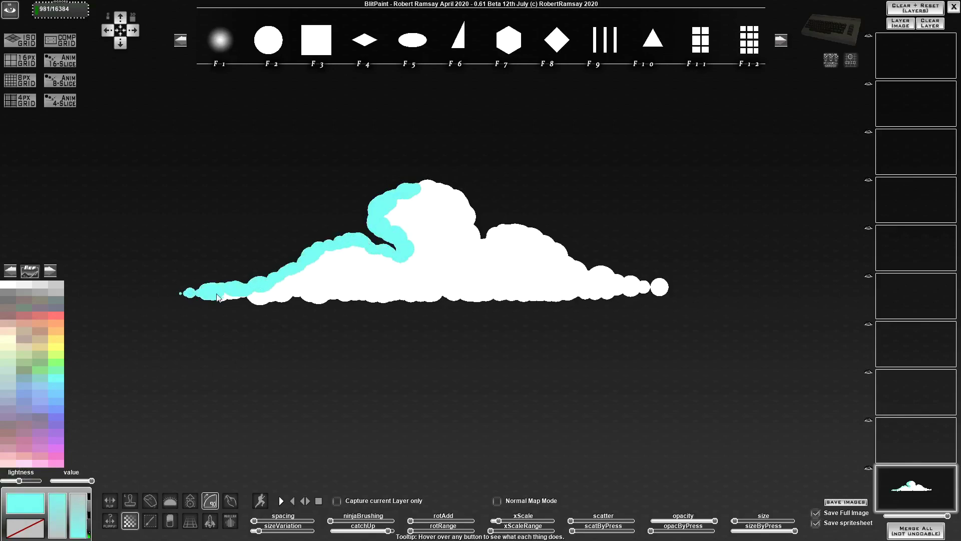
drag(306, 304, 394, 300)
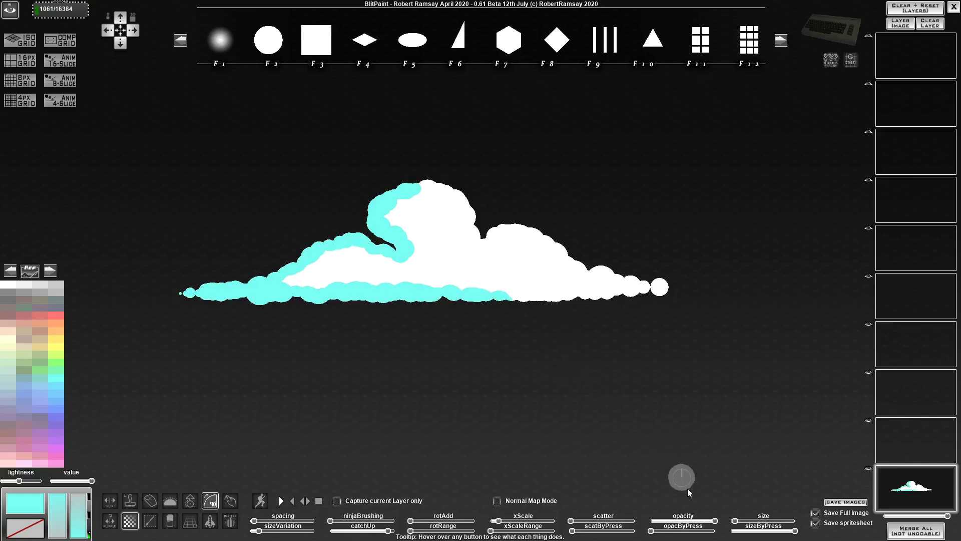
- Lower the brush opacity, turn mouse mode on, and blend translucent cyan shading along the cloud's base and upper edges
drag(673, 521, 668, 522)
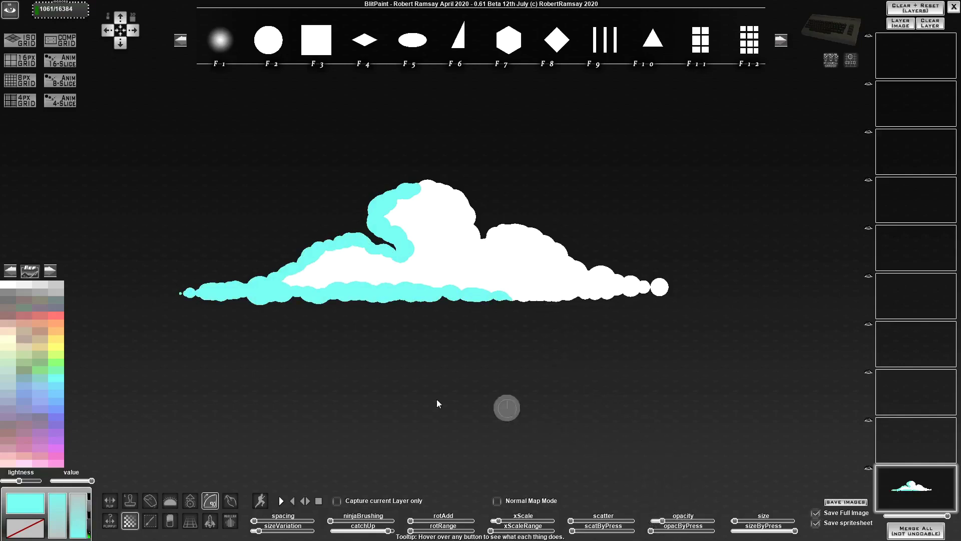
click(150, 502)
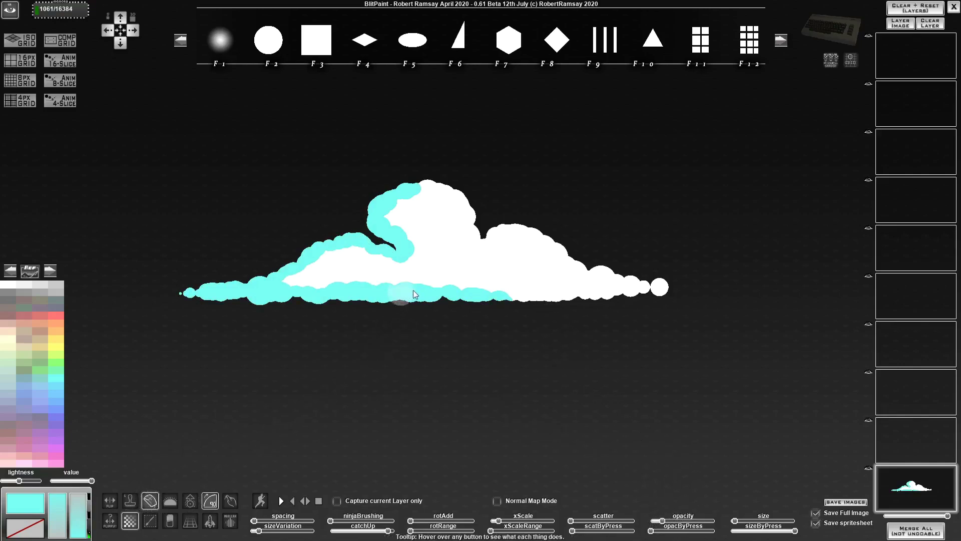
drag(414, 292, 665, 300)
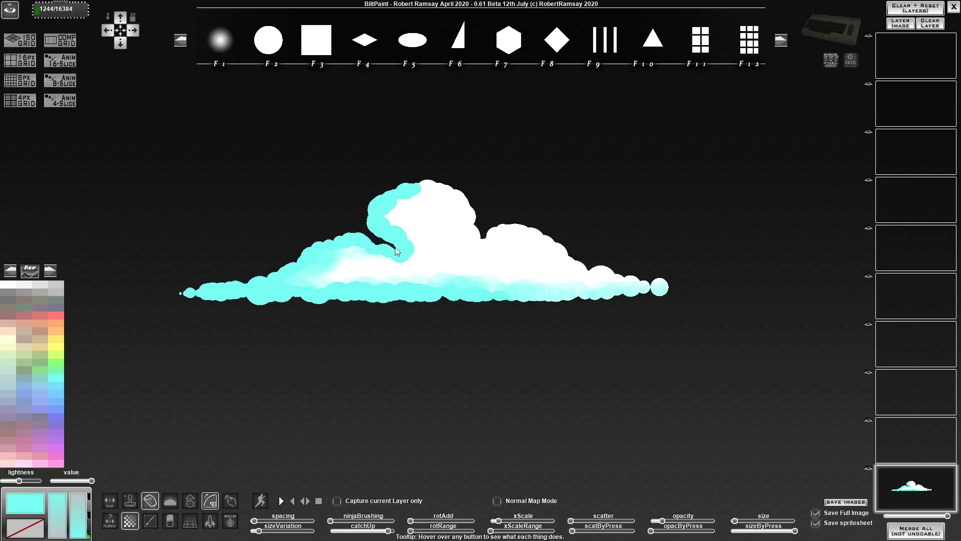
mouse_move(403, 199)
mouse_down()
mouse_move(447, 184)
mouse_move(473, 194)
mouse_move(467, 202)
mouse_move(494, 232)
mouse_up()
drag(602, 258, 626, 270)
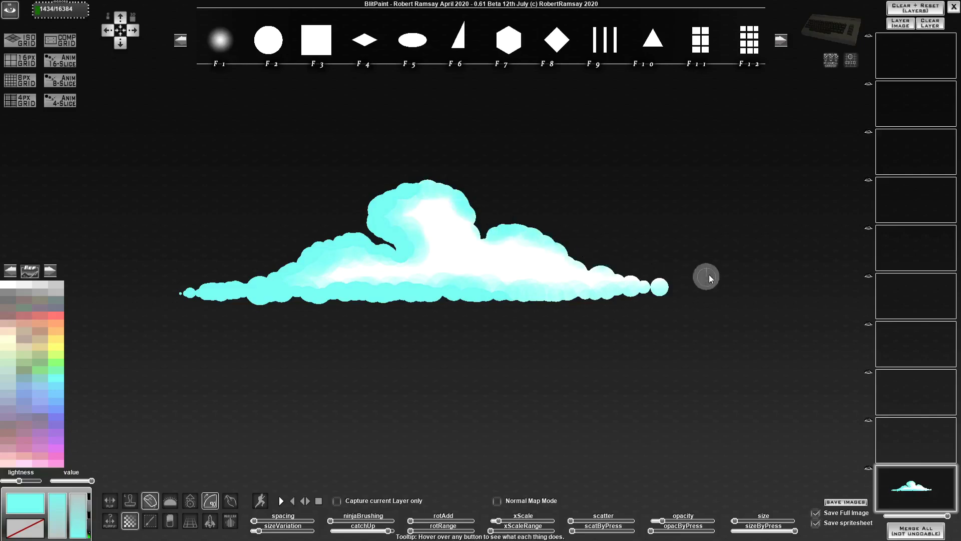
- Soften the cloud's interior with a pale tint sampled from it, and shade its left end and edges in light blue
right_click(526, 246)
drag(525, 244, 541, 253)
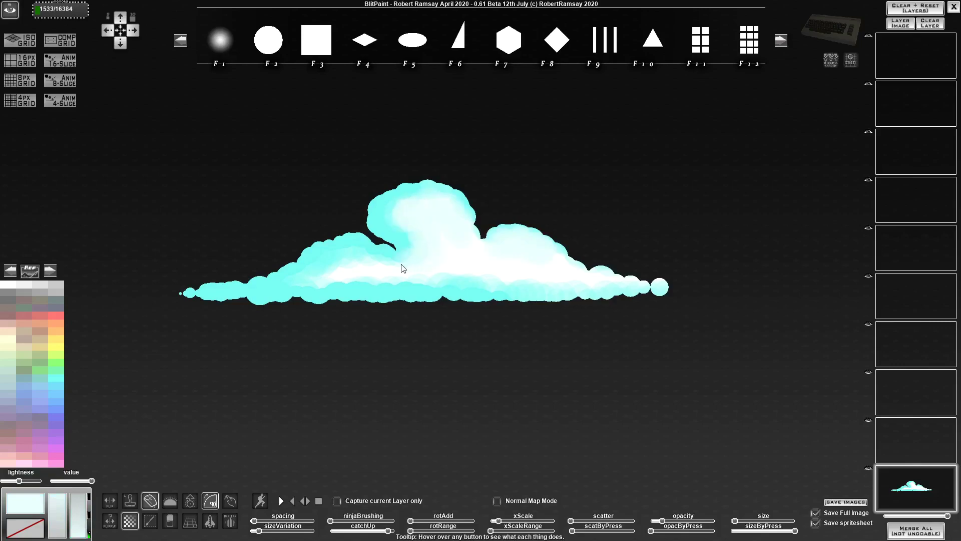
drag(403, 268, 345, 269)
drag(260, 282, 414, 286)
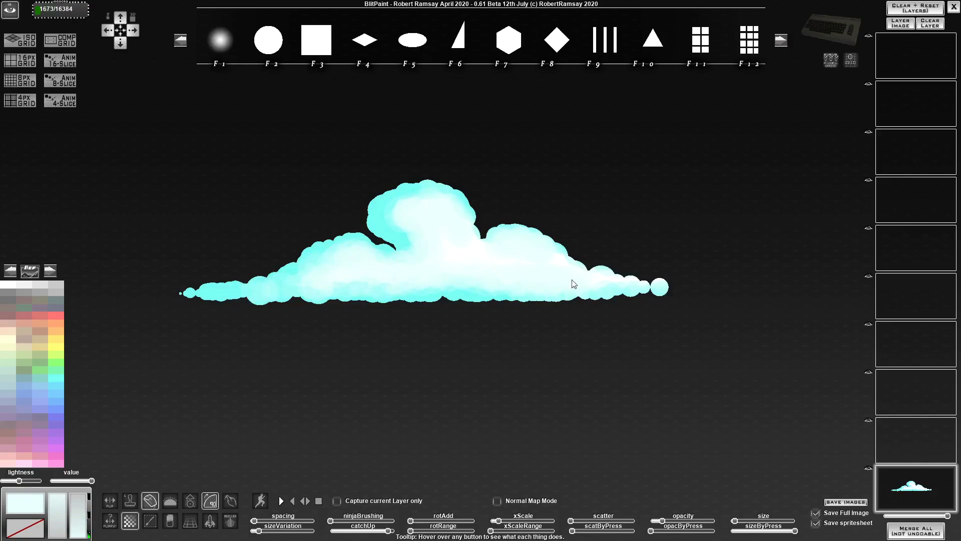
click(59, 388)
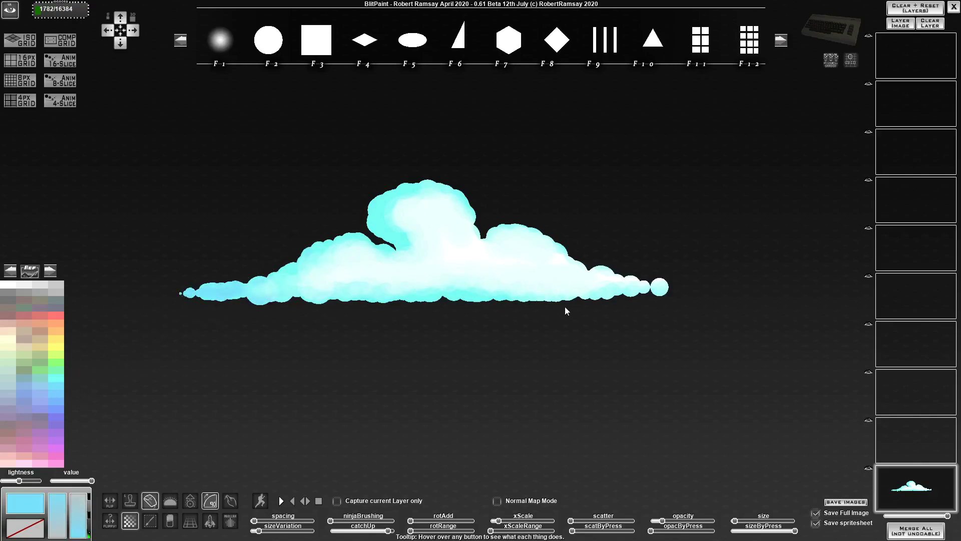
drag(339, 246, 367, 228)
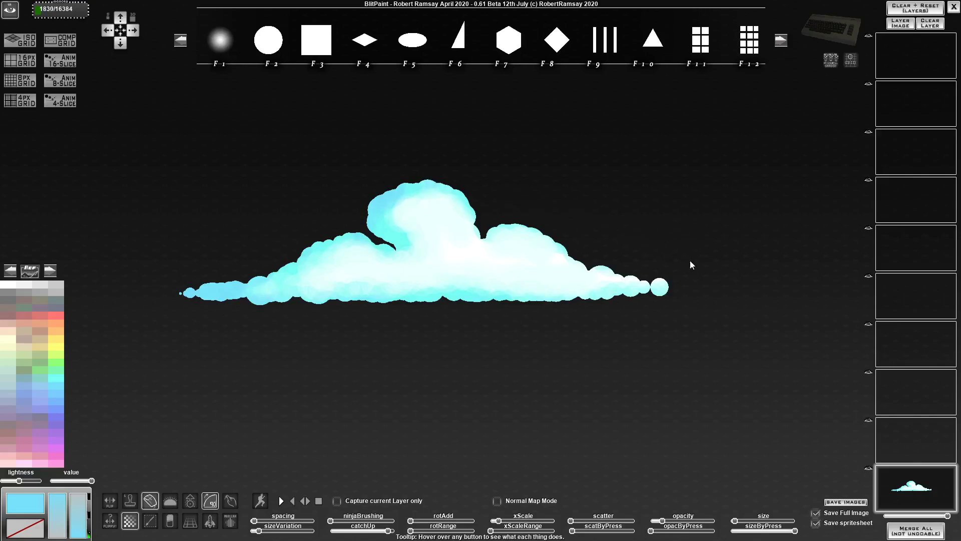
- Capture the shaded cloud as a custom brush in slot F10, lift the existing-pixels restriction, and clear the canvas
click(150, 520)
drag(820, 180, 691, 162)
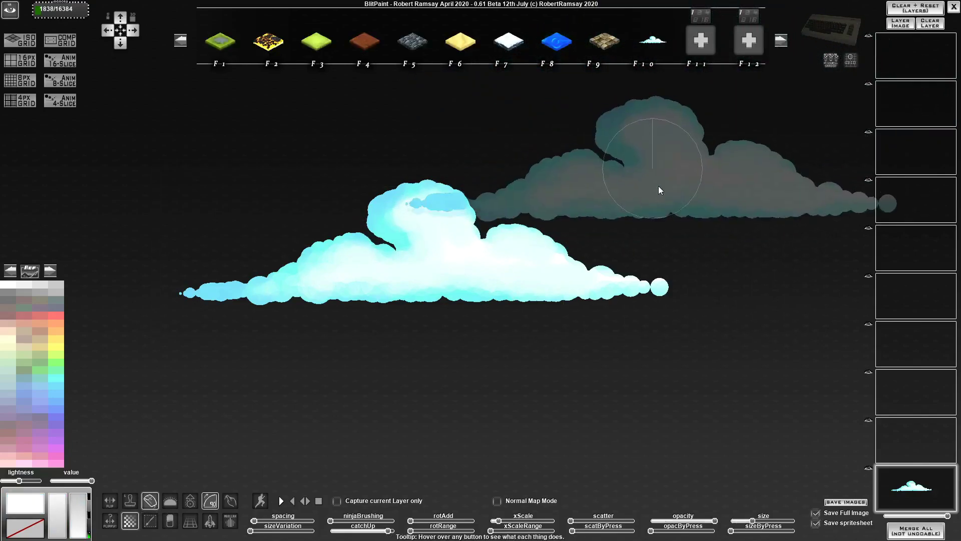
click(134, 525)
key(Delete)
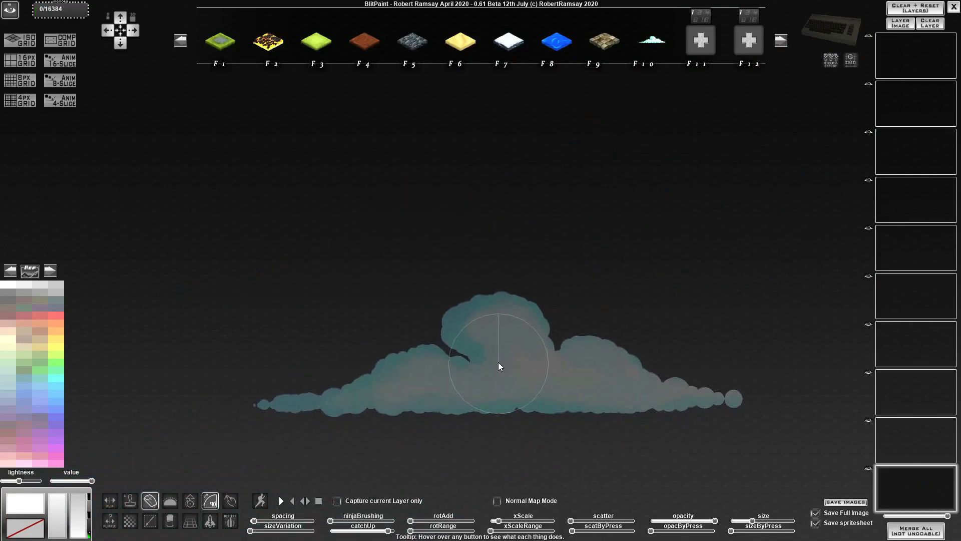
- Shrink the cloud brush and return the palette lightness to its minimum
scroll(501, 280, down, 8)
scroll(521, 284, up, 3)
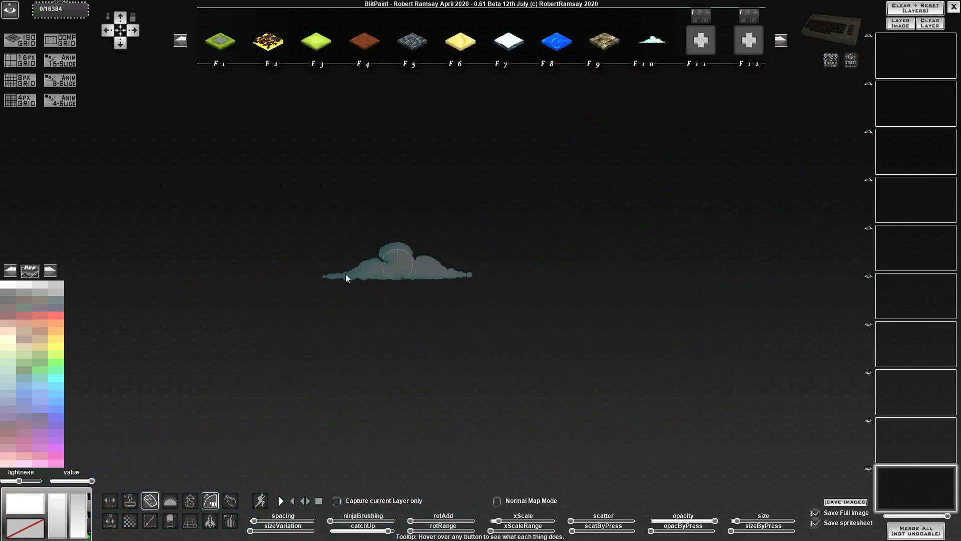
drag(18, 481, 2, 480)
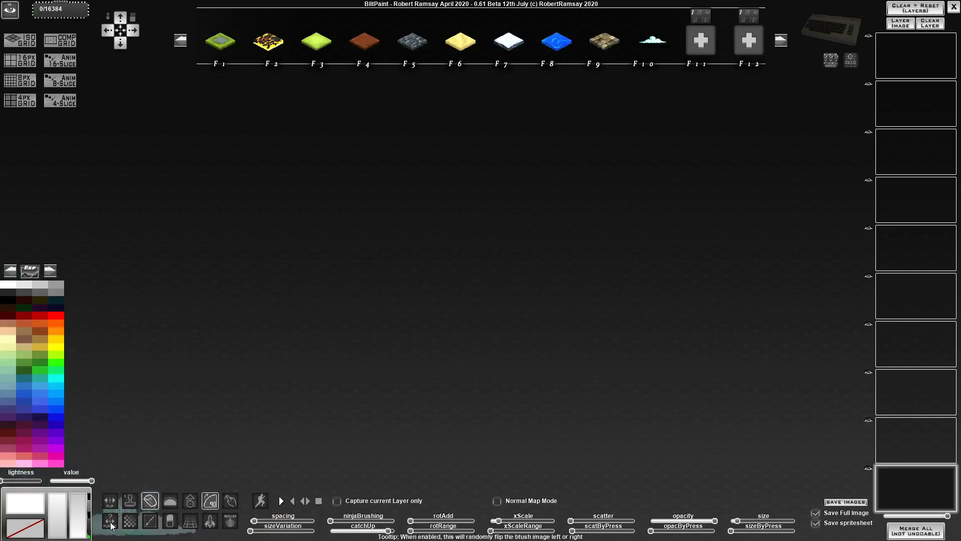
- Stamp eight scattered clouds, paint a row of clouds across the lower canvas, and clear the canvas
click(264, 240)
click(383, 199)
click(442, 270)
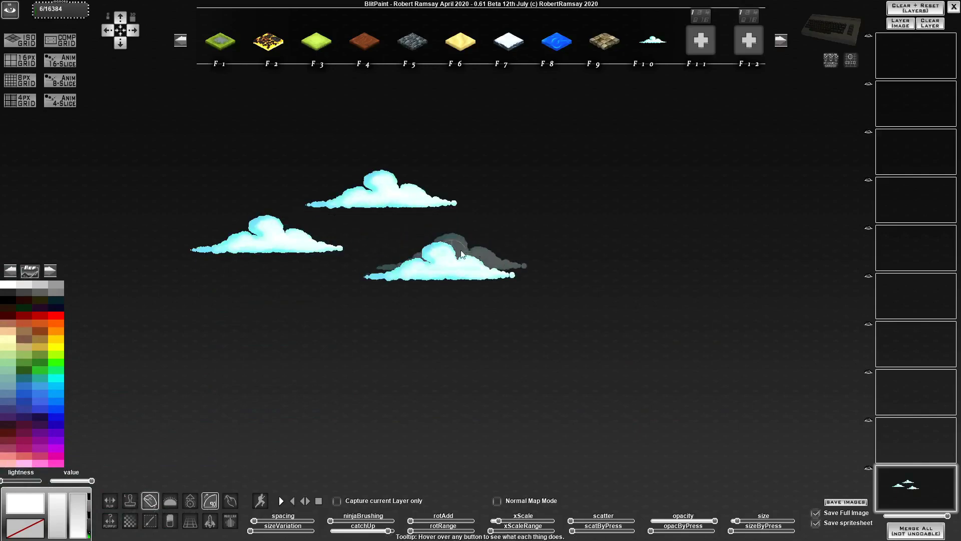
click(530, 233)
click(652, 265)
click(587, 321)
click(407, 353)
click(506, 386)
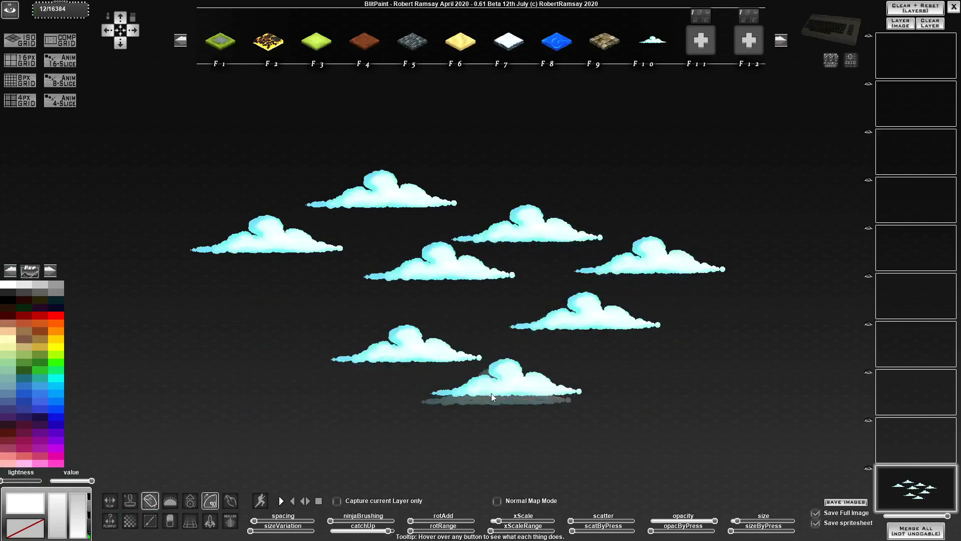
drag(244, 410, 621, 400)
key(Delete)
- Paint a long bank of clouds with raised size variation, enable random flipping, stamp more clouds below, and clear the canvas
mouse_move(145, 222)
mouse_down()
mouse_move(397, 217)
mouse_move(679, 241)
mouse_up()
click(110, 521)
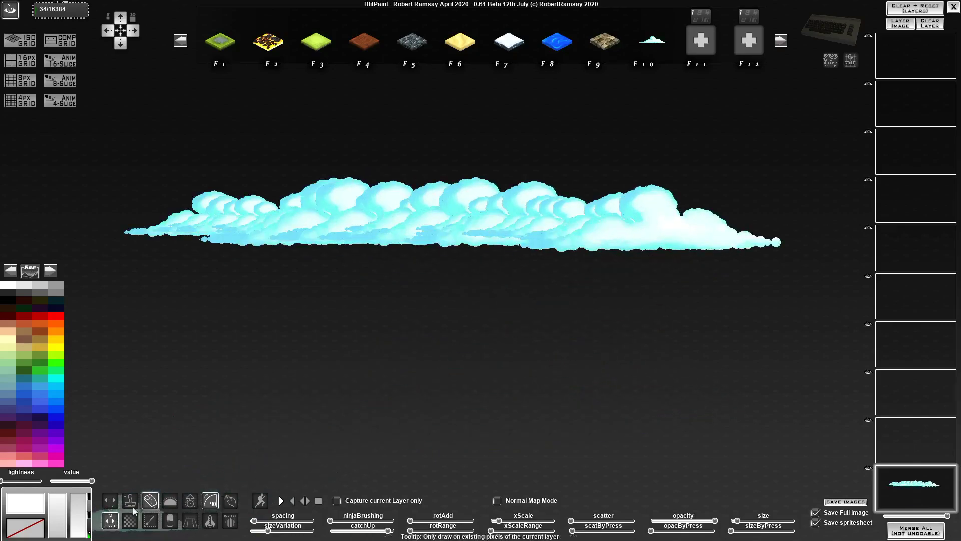
click(214, 354)
click(406, 345)
click(561, 351)
mouse_move(665, 354)
mouse_down()
mouse_move(743, 361)
mouse_move(678, 388)
mouse_move(230, 397)
mouse_move(648, 384)
mouse_move(335, 364)
mouse_move(420, 356)
mouse_move(565, 383)
mouse_move(325, 405)
mouse_move(501, 408)
mouse_move(349, 417)
mouse_move(667, 407)
mouse_up()
key(Delete)
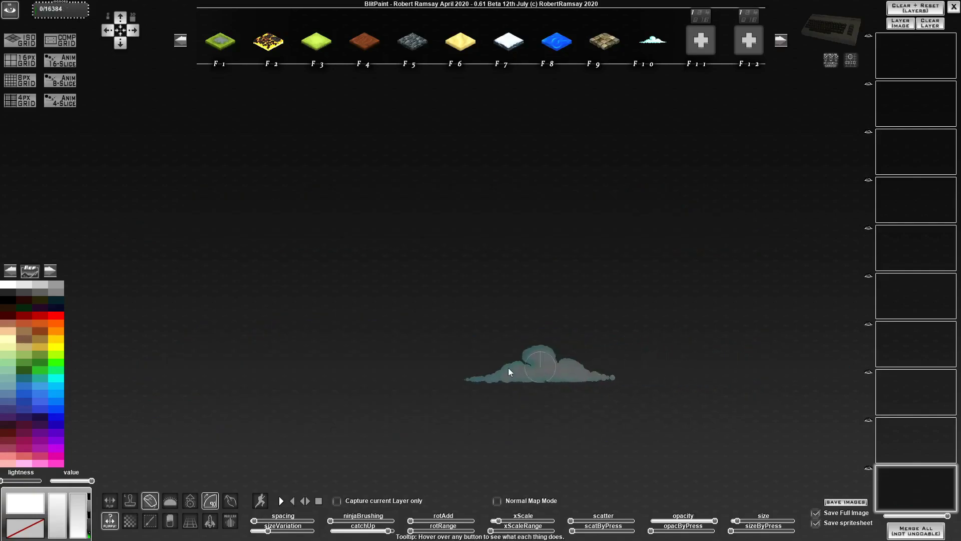
- Turn on perspective mode and rotate the cloud brush by 180 degrees
click(190, 522)
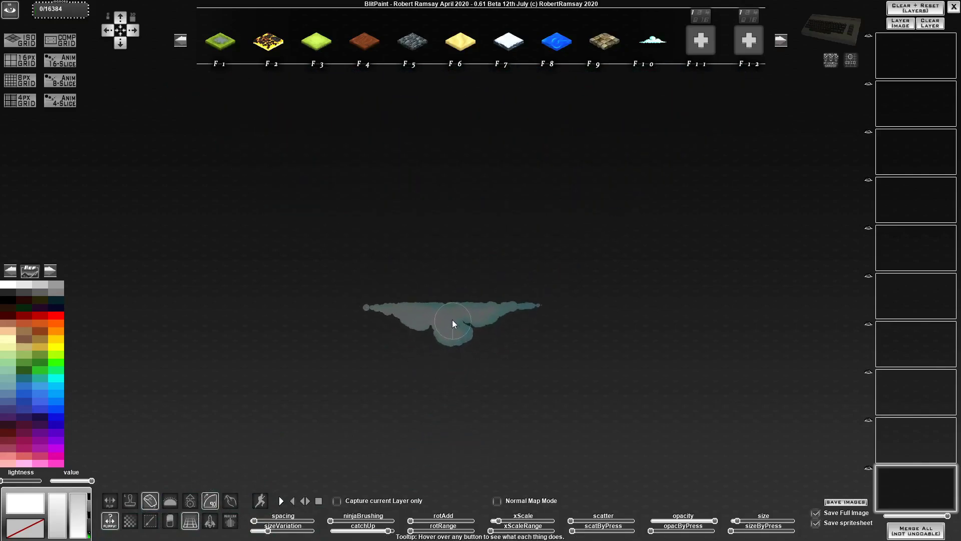
scroll(458, 323, up, 8)
scroll(463, 267, up, 6)
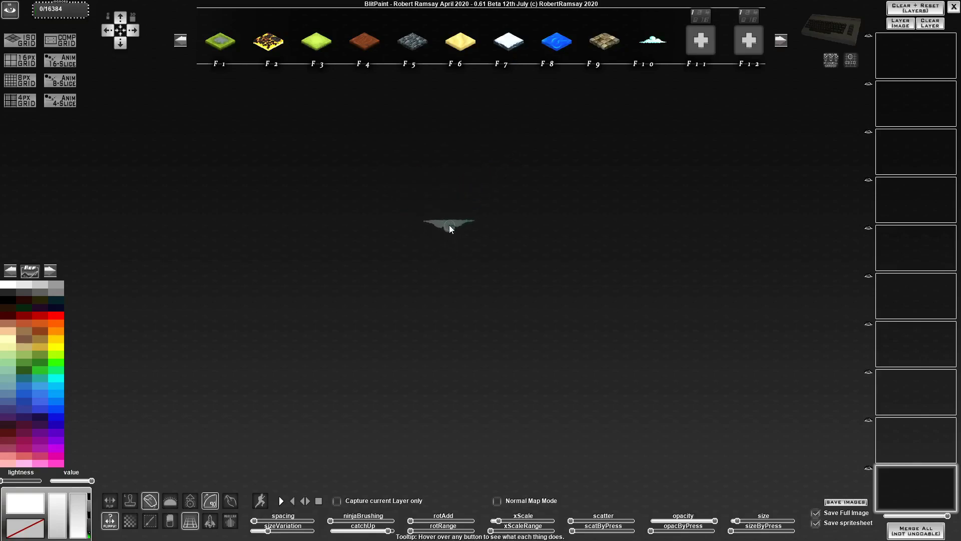
click(211, 503)
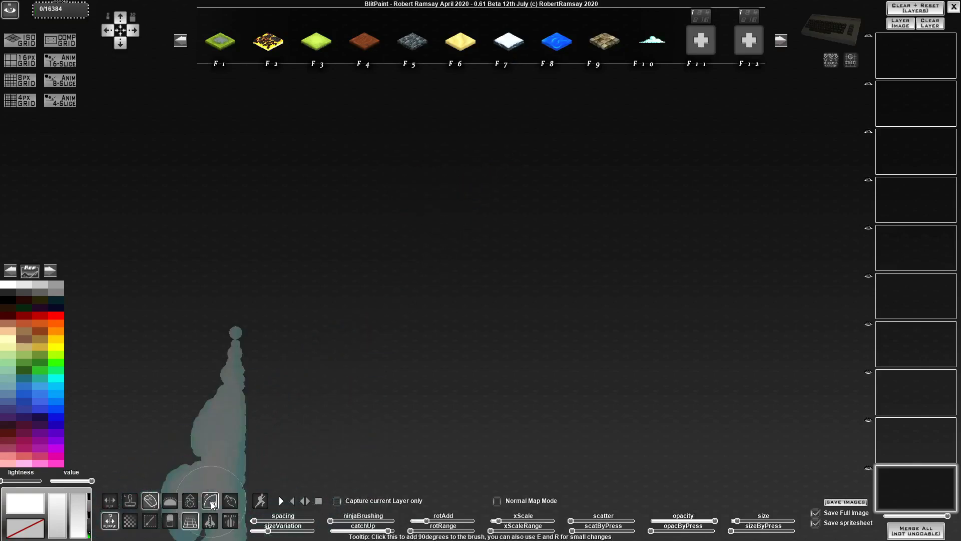
click(211, 503)
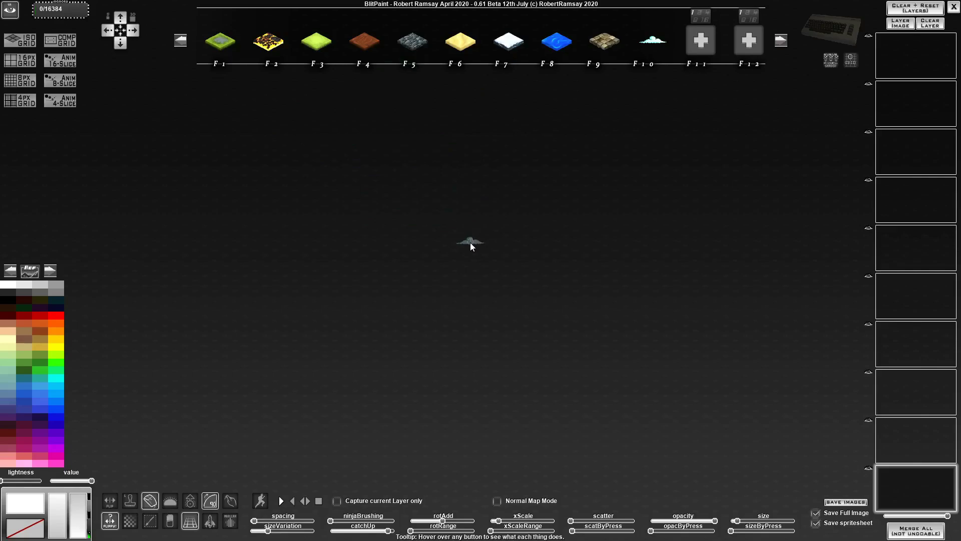
- Paint a thin row of perspective-scaled clouds along the horizon and build larger clouds over its right half
mouse_move(467, 241)
mouse_down()
mouse_move(473, 237)
mouse_move(452, 241)
mouse_move(542, 235)
mouse_move(245, 242)
mouse_up()
mouse_move(326, 240)
mouse_down()
mouse_move(609, 231)
mouse_move(554, 238)
mouse_move(576, 240)
mouse_up()
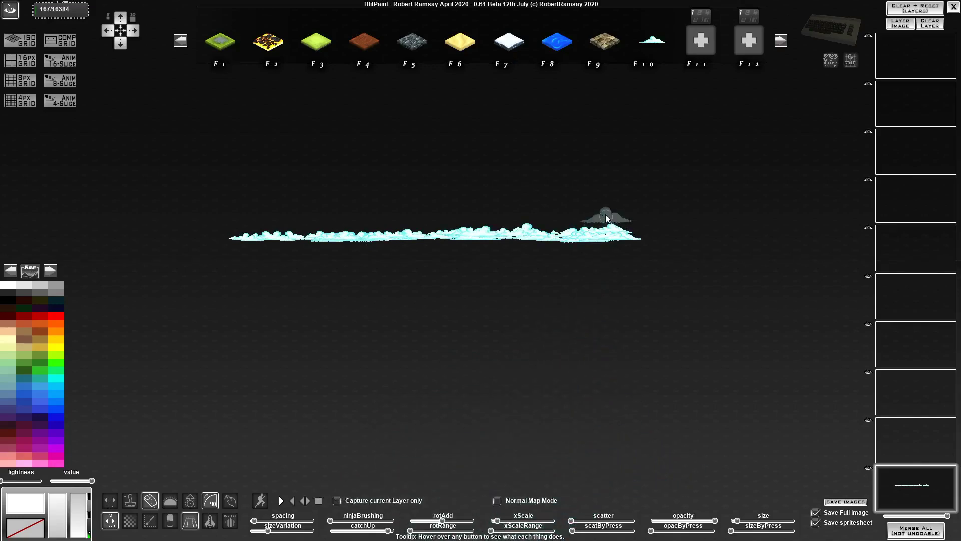
mouse_move(604, 222)
mouse_down()
mouse_move(557, 234)
mouse_move(492, 233)
mouse_up()
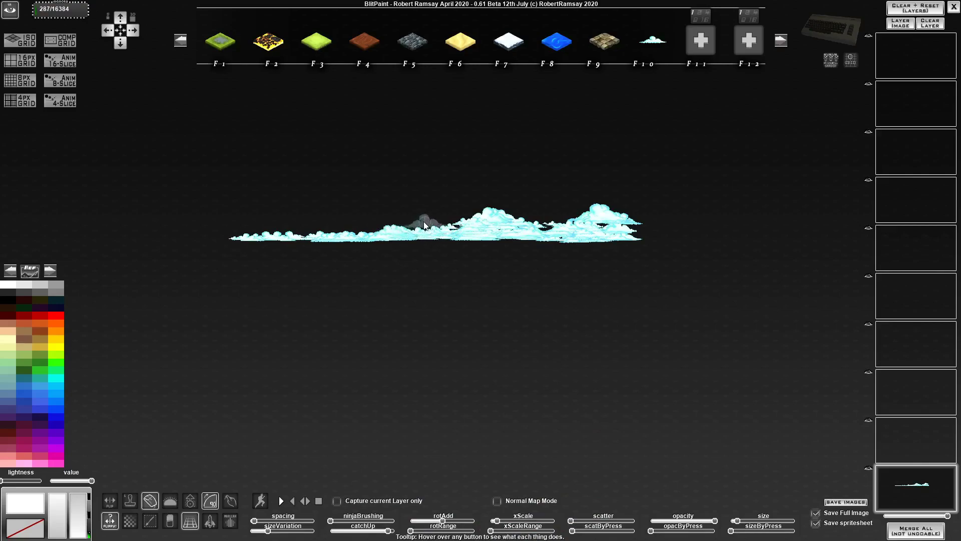
- Enlarge the cloud brush slightly, paint huge perspective clouds up to the top of the canvas, and clear the canvas
scroll(424, 222, up, 1)
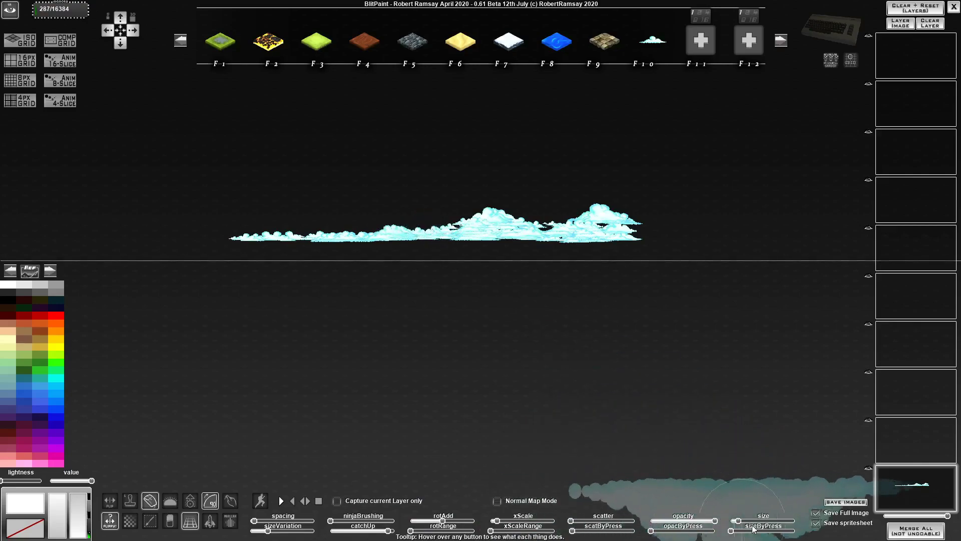
drag(738, 522, 741, 522)
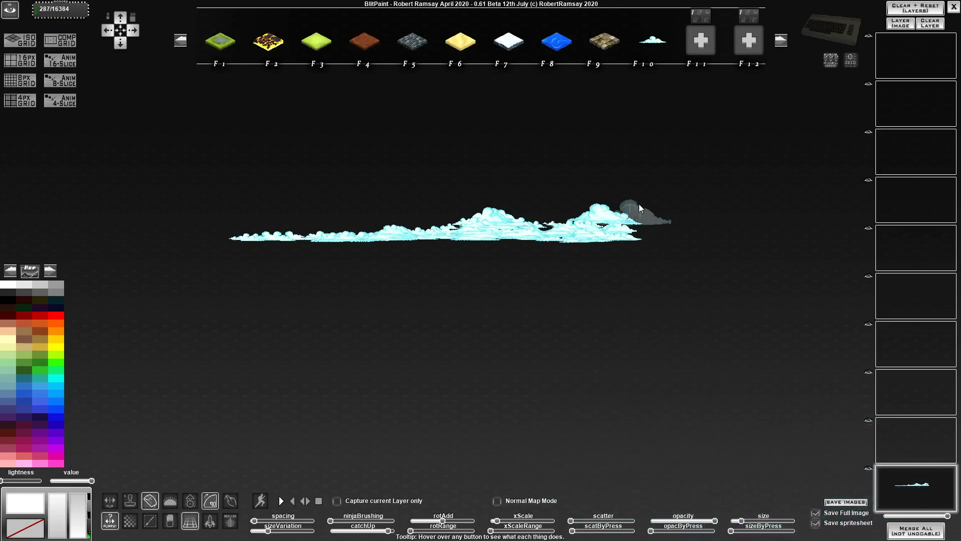
mouse_move(639, 203)
mouse_down()
mouse_move(666, 215)
mouse_move(335, 237)
mouse_move(180, 221)
mouse_move(141, 190)
mouse_move(365, 184)
mouse_move(583, 148)
mouse_move(315, 131)
mouse_move(266, 110)
mouse_move(420, 90)
mouse_move(636, 86)
mouse_move(492, 86)
mouse_move(240, 107)
mouse_up()
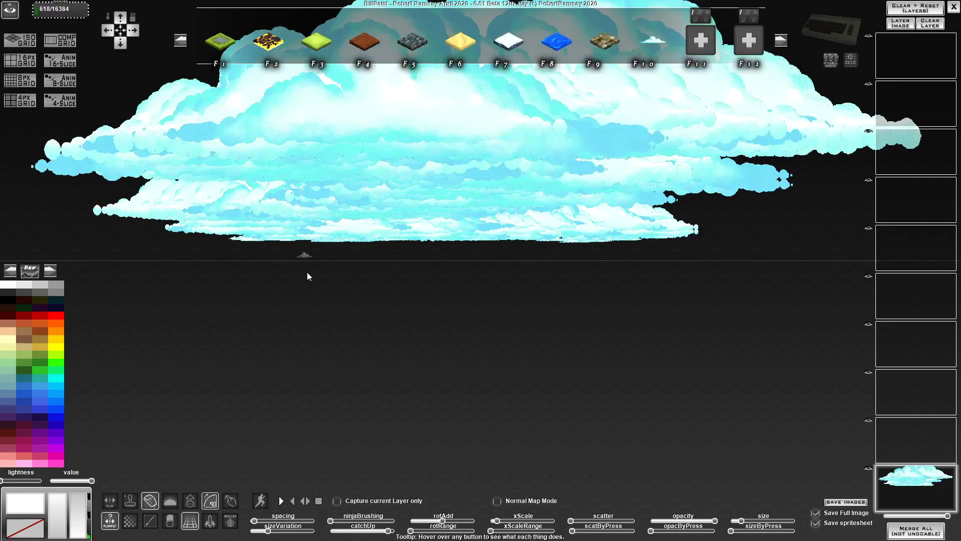
mouse_move(662, 213)
mouse_down()
mouse_move(680, 214)
mouse_move(681, 186)
mouse_move(444, 152)
mouse_move(465, 145)
mouse_up()
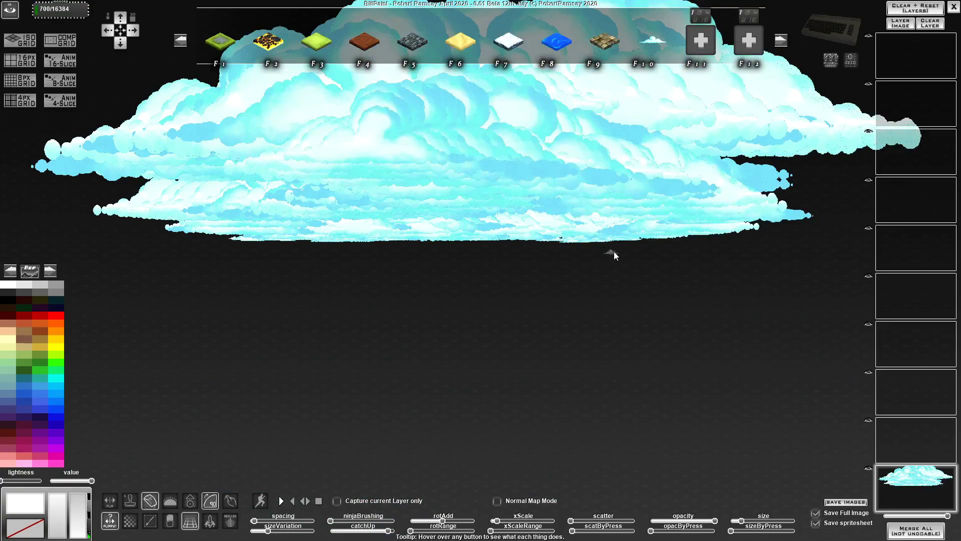
key(Delete)
- Paint a wide, puffy bank of perspective clouds across the upper canvas and clear it
drag(656, 221, 215, 173)
mouse_move(598, 180)
mouse_down()
mouse_move(501, 150)
mouse_move(323, 134)
mouse_up()
mouse_move(778, 154)
mouse_down()
mouse_move(281, 119)
mouse_move(216, 134)
mouse_move(596, 131)
mouse_move(141, 163)
mouse_move(670, 162)
mouse_up()
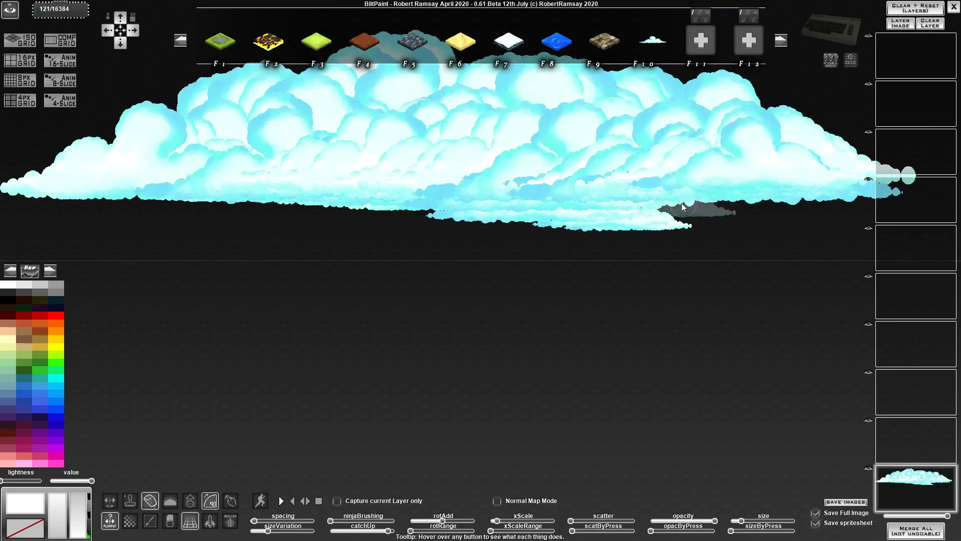
key(Delete)
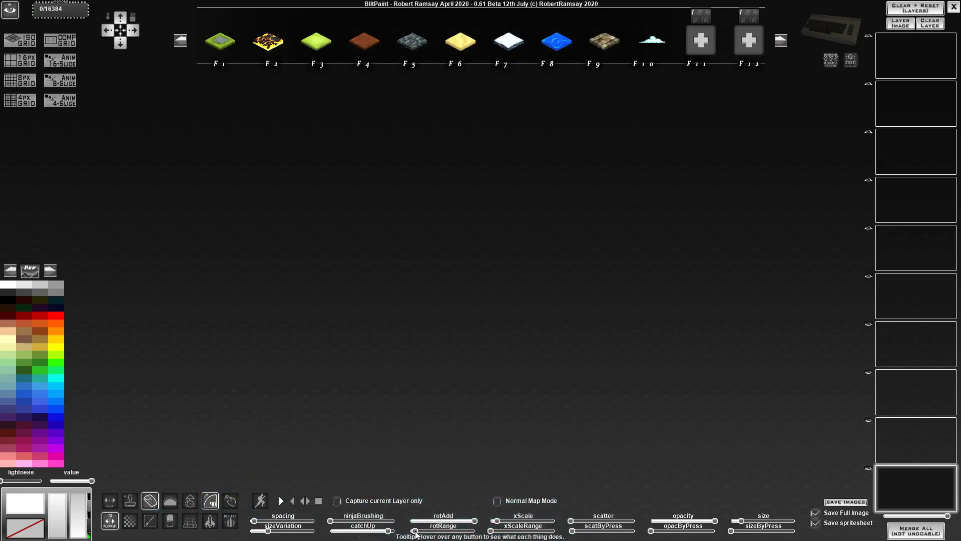
- Paint a test stroke across the middle of the canvas, clear it, and enlarge the cloud brush
mouse_move(366, 271)
mouse_down()
mouse_move(570, 263)
mouse_move(653, 275)
mouse_move(201, 246)
mouse_move(488, 230)
mouse_move(436, 226)
mouse_move(629, 226)
mouse_move(408, 214)
mouse_move(634, 203)
mouse_move(557, 241)
mouse_move(583, 278)
mouse_up()
key(Delete)
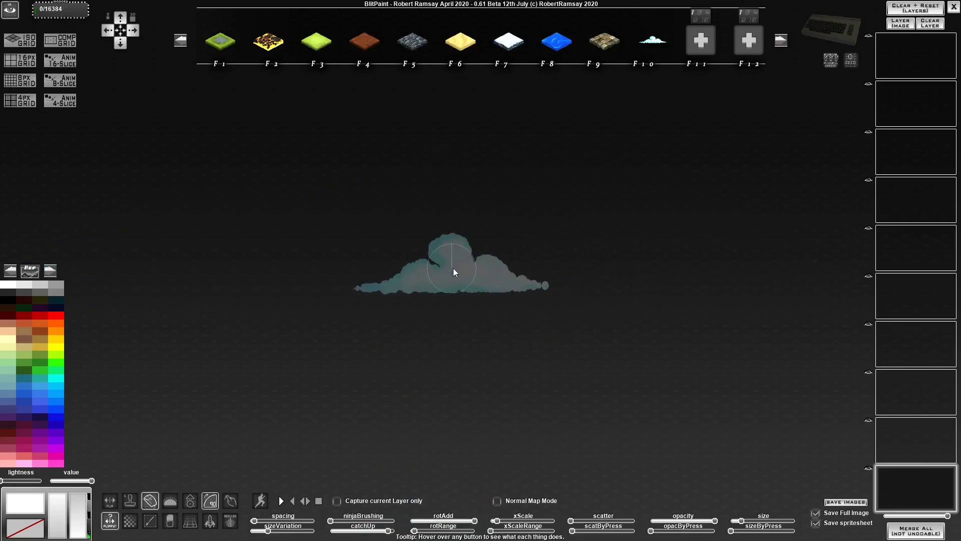
scroll(569, 271, up, 7)
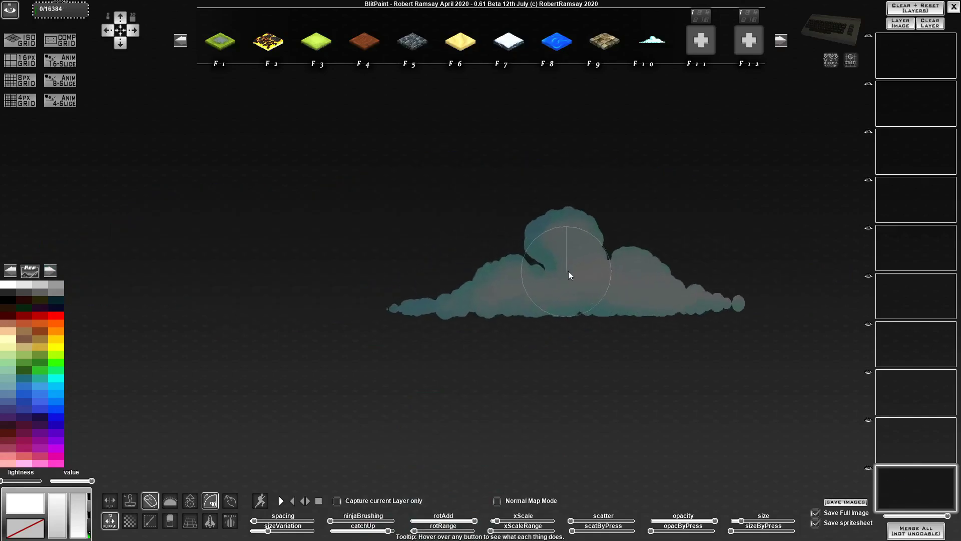
- Try out overlapping large and small cloud stamps around the middle of the canvas, and clear the canvas
click(437, 264)
key(ctrl+z)
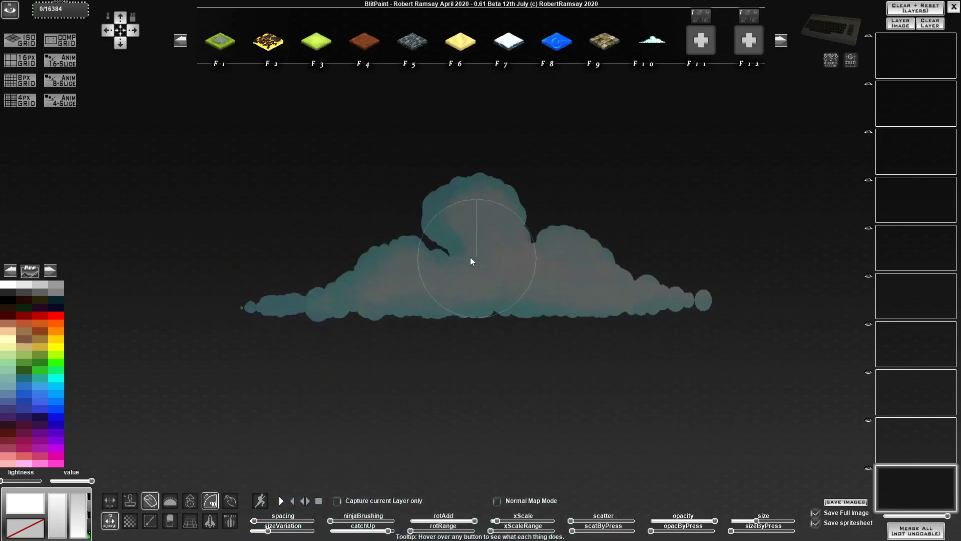
click(470, 256)
click(569, 301)
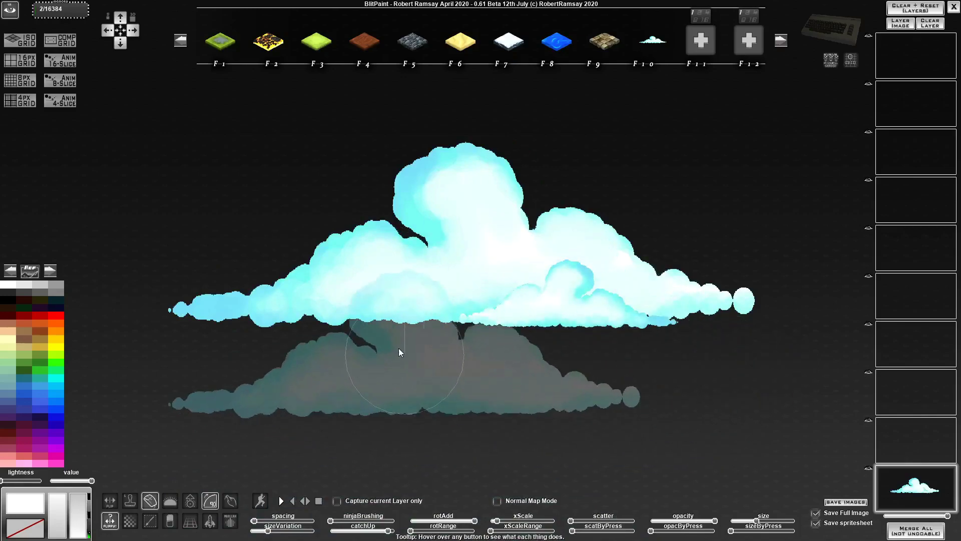
click(353, 329)
click(608, 350)
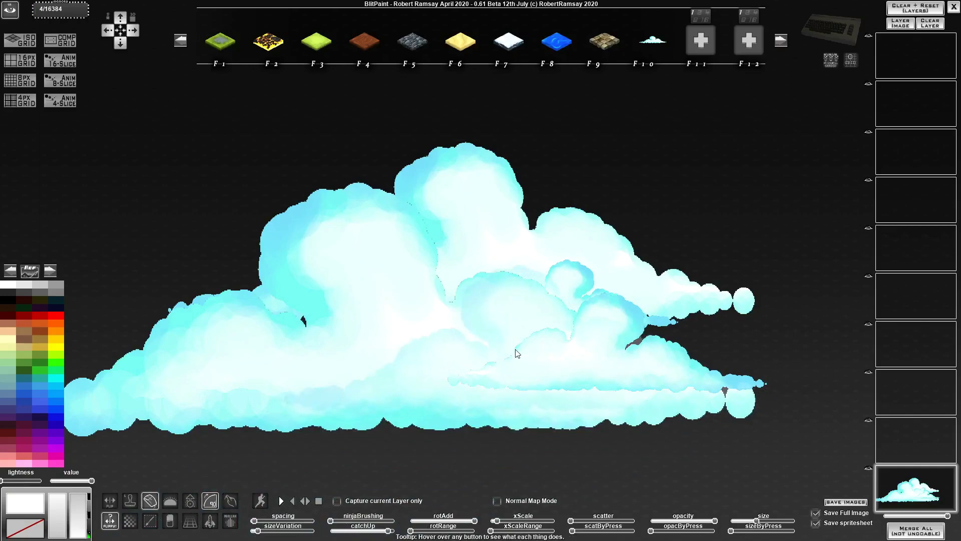
key(Delete)
- Stamp overlapping large and small clouds, working from the upper center downward, to build one layered cloud mass
click(431, 225)
click(593, 274)
click(366, 302)
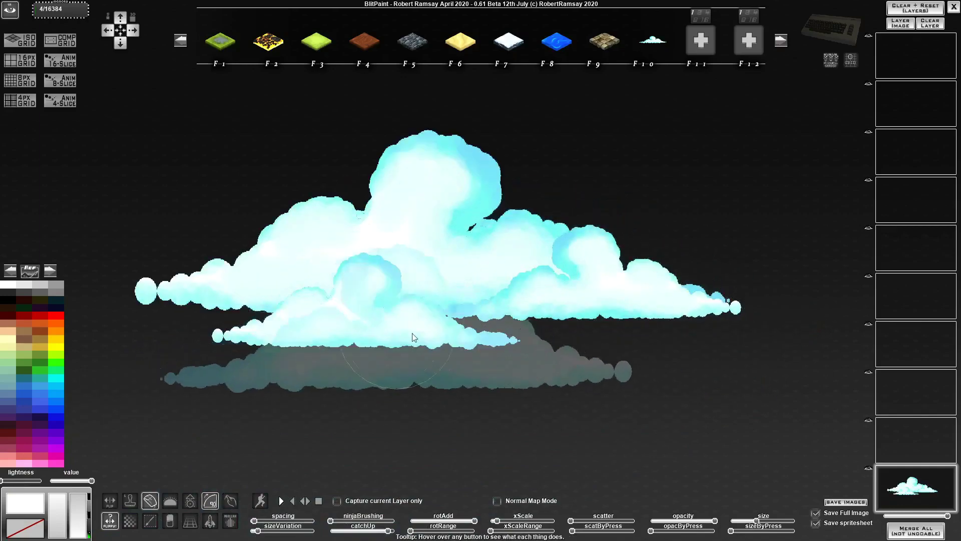
click(528, 337)
click(283, 381)
click(461, 407)
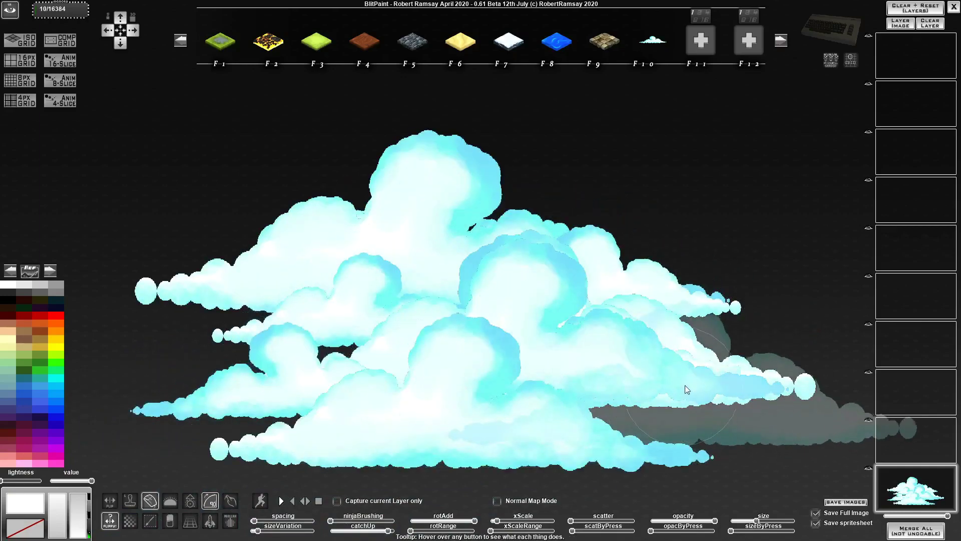
- Switch to the soft round brush in the basic shapes set and turn on sampling the paint color from the canvas
click(181, 40)
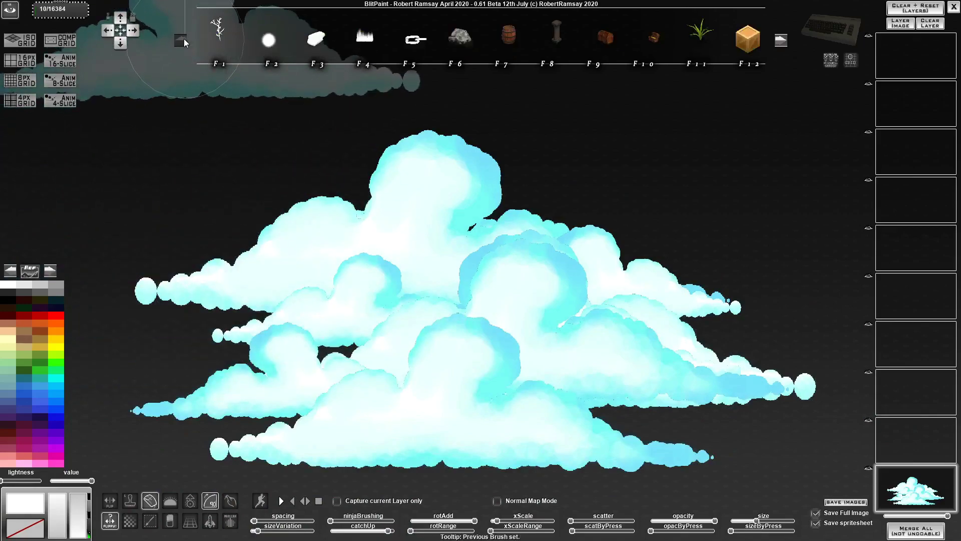
click(269, 40)
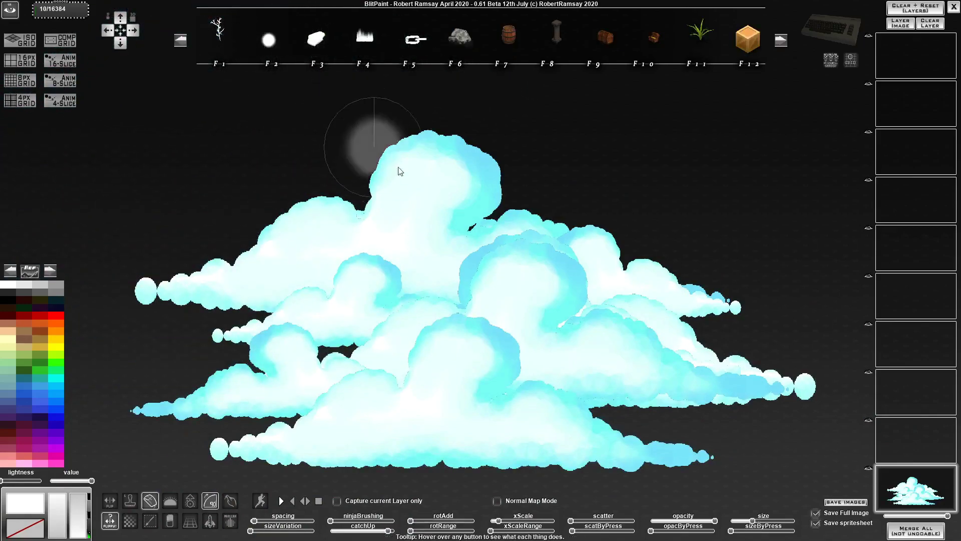
click(181, 40)
click(181, 40)
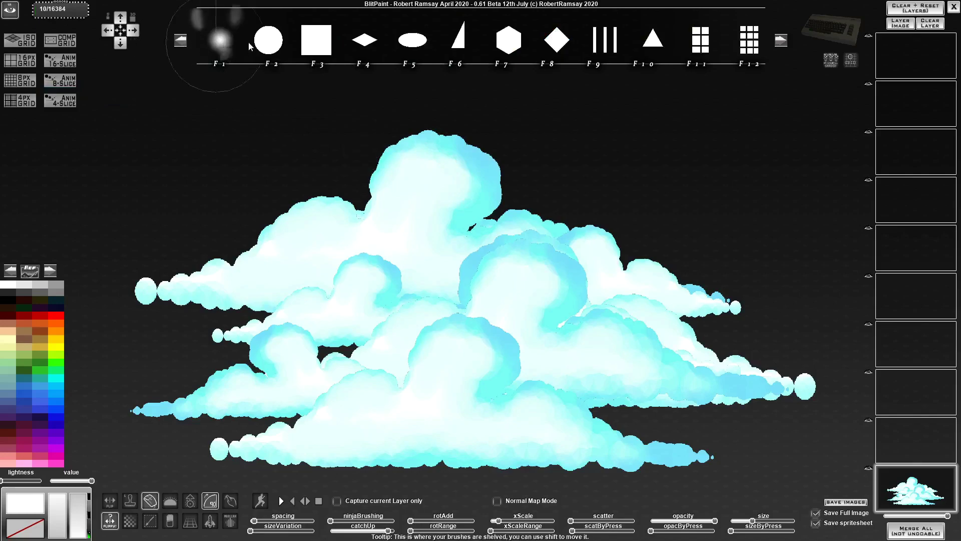
click(222, 41)
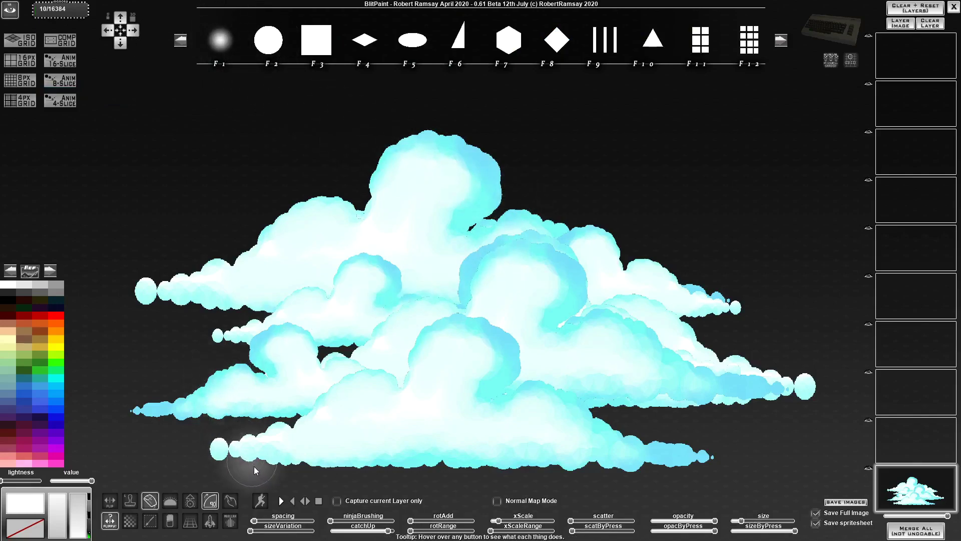
click(233, 500)
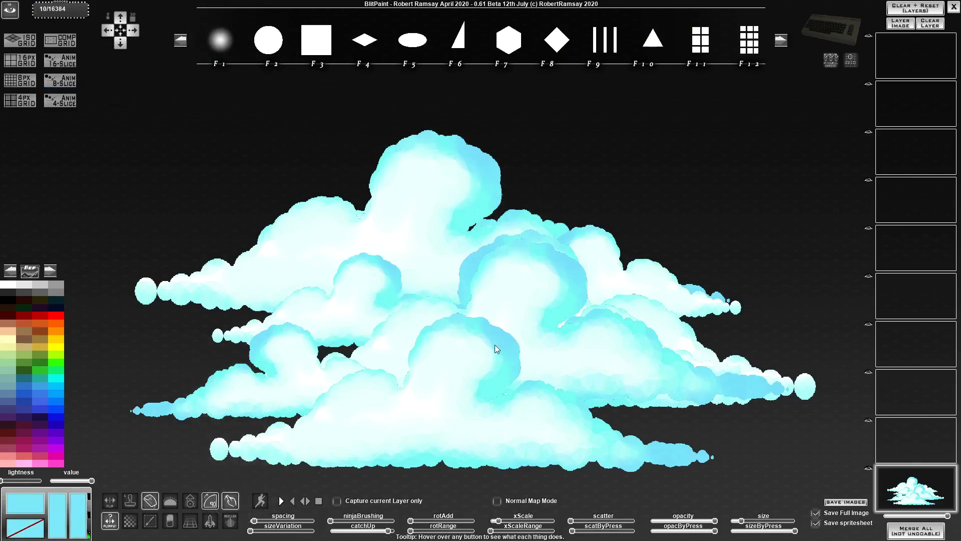
- Blend the front cloud and its left neighbors with soft strokes in colors sampled from the clouds
mouse_move(495, 345)
mouse_down()
mouse_move(508, 329)
mouse_move(504, 376)
mouse_move(514, 373)
mouse_move(482, 404)
mouse_up()
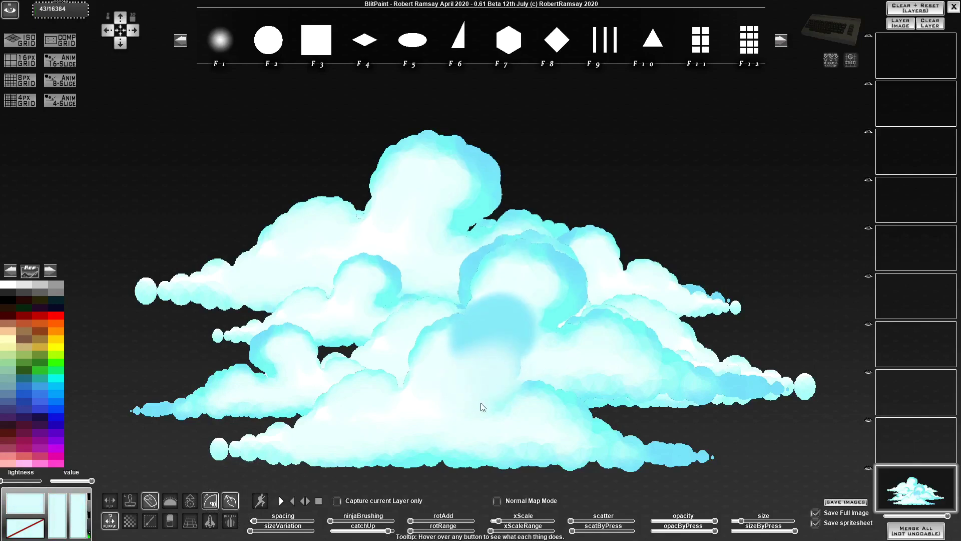
mouse_move(433, 373)
mouse_down()
mouse_move(498, 355)
mouse_move(456, 340)
mouse_move(436, 349)
mouse_move(460, 327)
mouse_move(419, 361)
mouse_up()
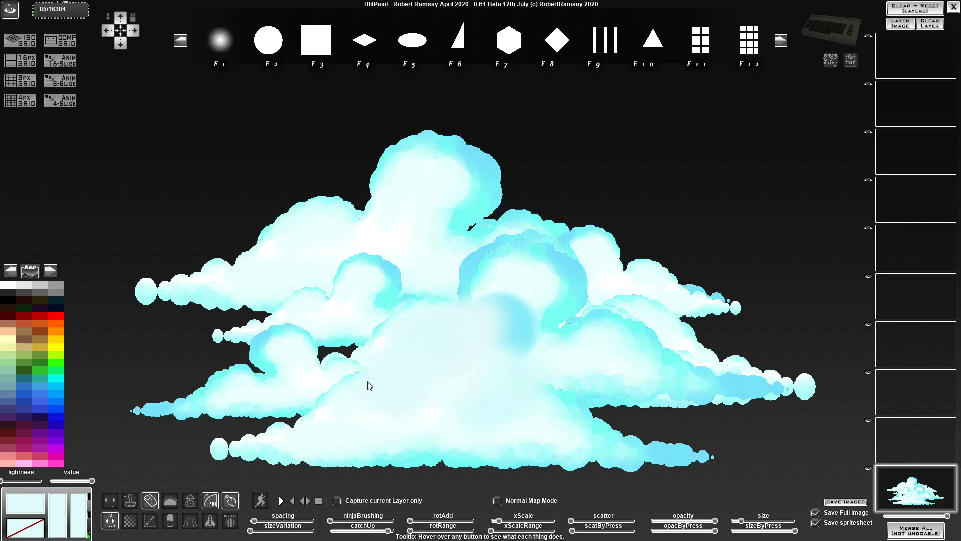
drag(368, 385, 334, 364)
right_click(374, 286)
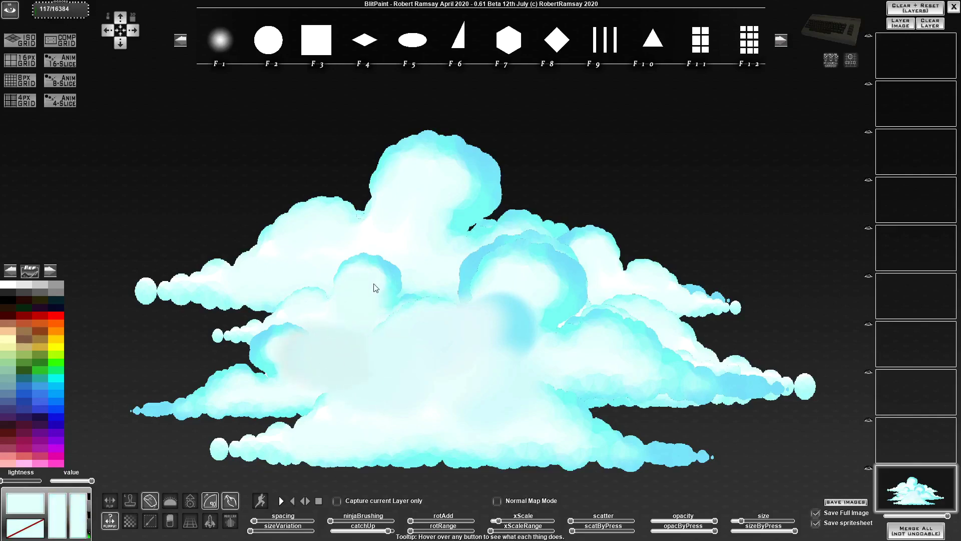
mouse_move(374, 286)
mouse_down()
mouse_move(444, 259)
mouse_move(365, 258)
mouse_move(328, 290)
mouse_up()
- Smooth the hard edges between the upper and middle clouds with sampled pale cloud colors
right_click(476, 267)
right_click(455, 282)
mouse_move(454, 281)
mouse_down()
mouse_move(517, 284)
mouse_move(500, 252)
mouse_move(440, 219)
mouse_move(465, 265)
mouse_up()
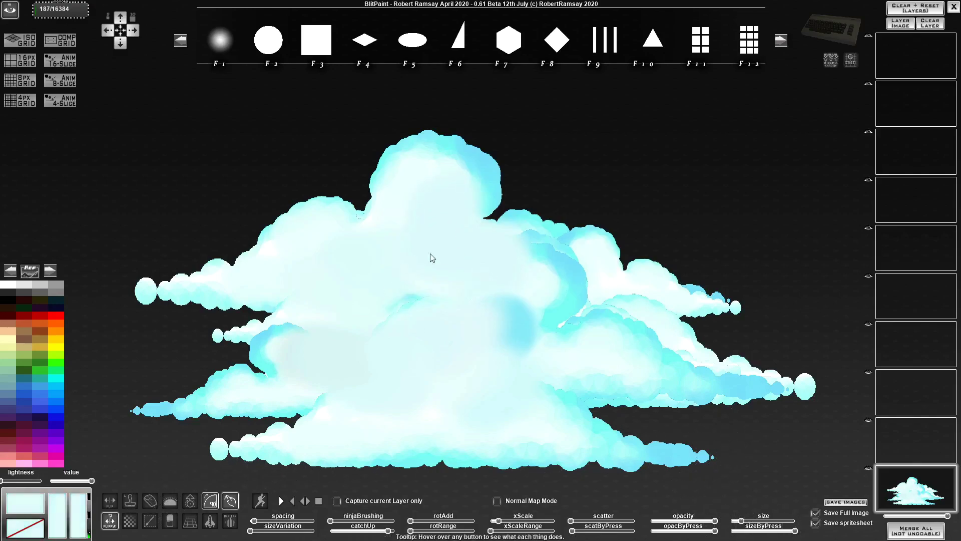
mouse_move(407, 296)
mouse_down()
mouse_move(430, 302)
mouse_move(401, 320)
mouse_up()
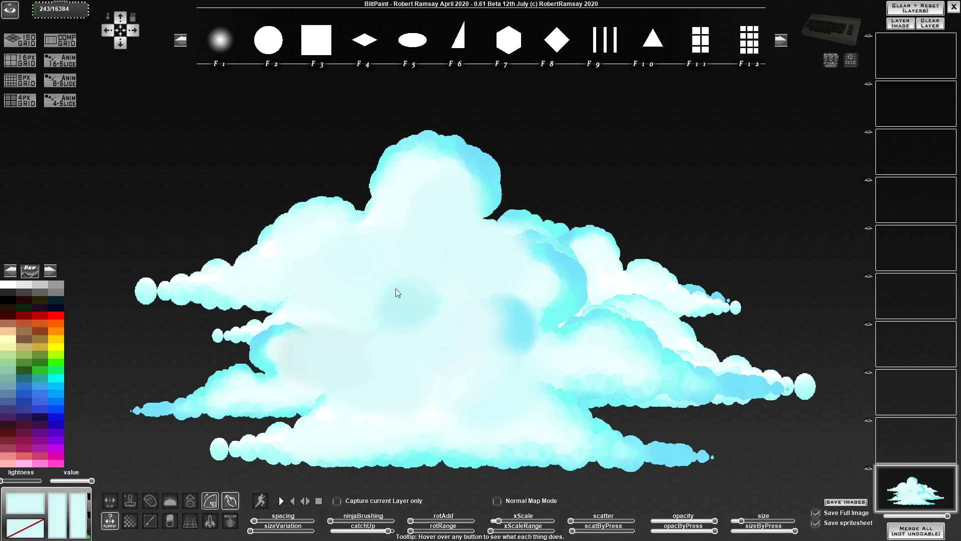
- Blend the right-hand clouds into the center and soften the shading inside the top cloud
mouse_move(507, 264)
mouse_down()
mouse_move(528, 257)
mouse_move(587, 278)
mouse_move(591, 294)
mouse_move(578, 300)
mouse_move(608, 314)
mouse_move(558, 331)
mouse_move(523, 328)
mouse_move(624, 323)
mouse_up()
mouse_move(653, 355)
mouse_down()
mouse_move(539, 370)
mouse_move(502, 316)
mouse_move(455, 279)
mouse_up()
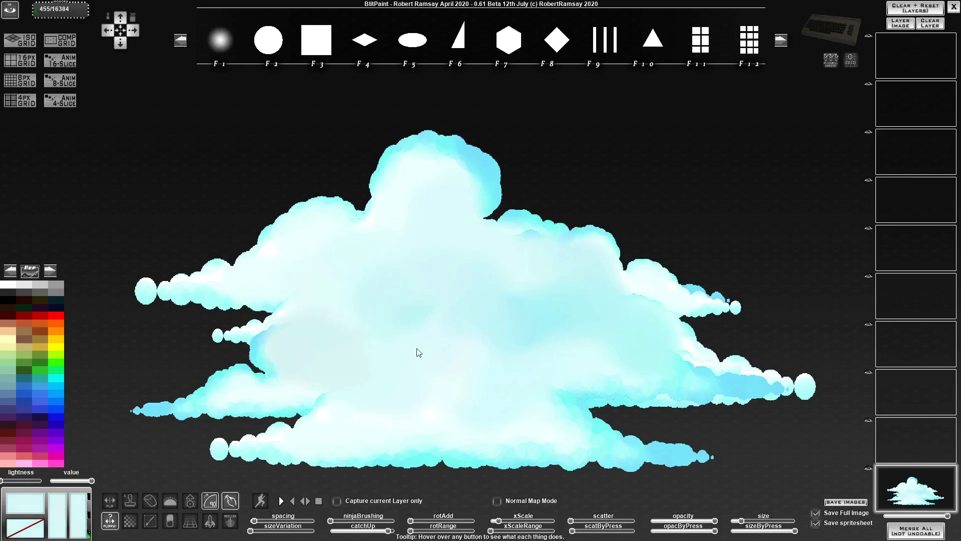
drag(498, 368, 425, 254)
drag(447, 174, 430, 210)
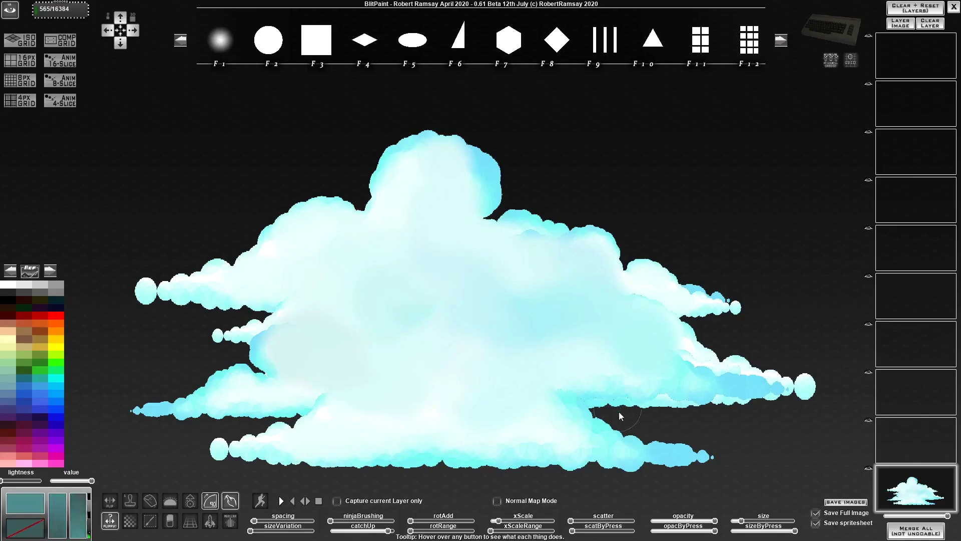
- Exclude the spritesheet from the images to save, keeping only the full image
click(822, 524)
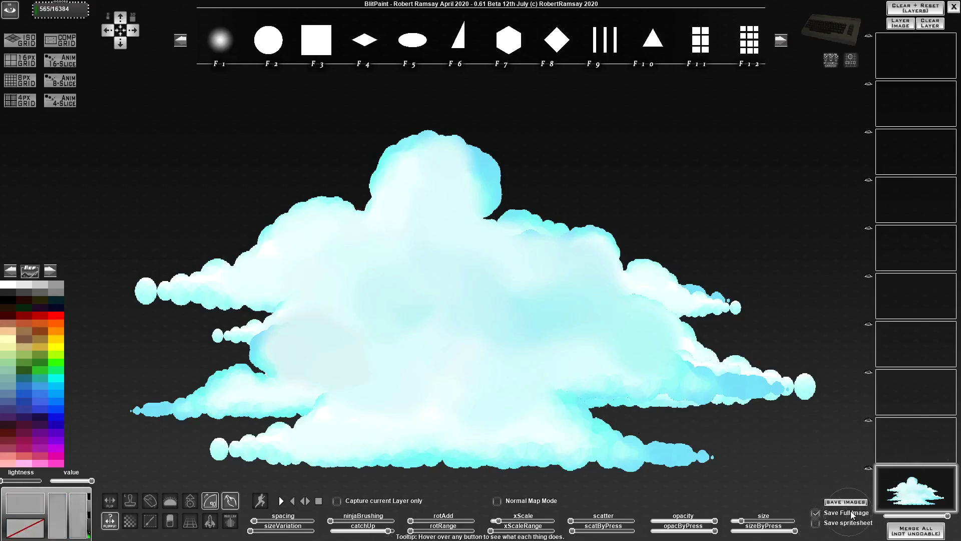